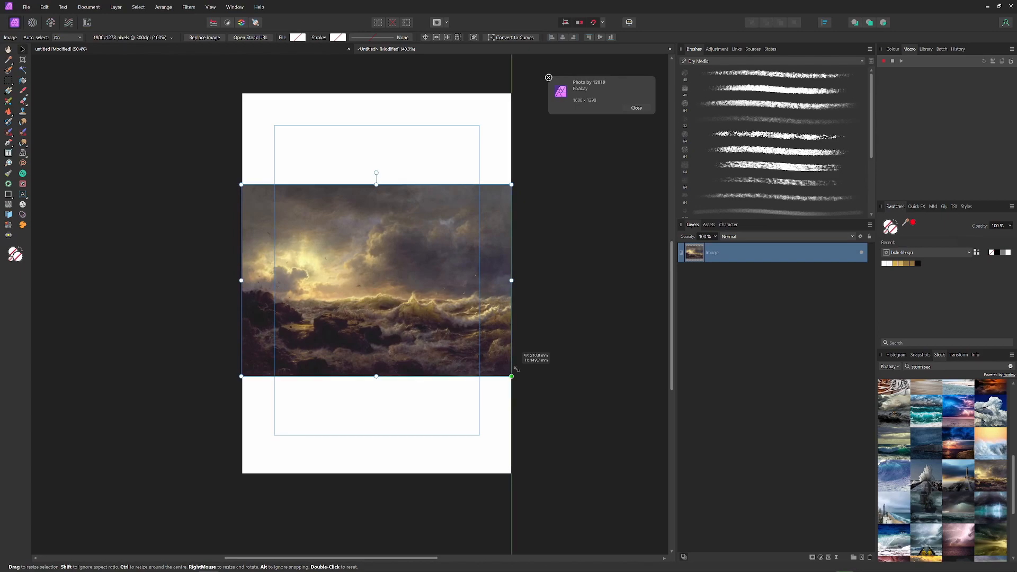
# Enlarge and reposition the stormy sea image until it fills the whole page, leaving the wave crests in the lower half.
pyautogui.moveTo(567, 405); pyautogui.dragTo(431, 413)
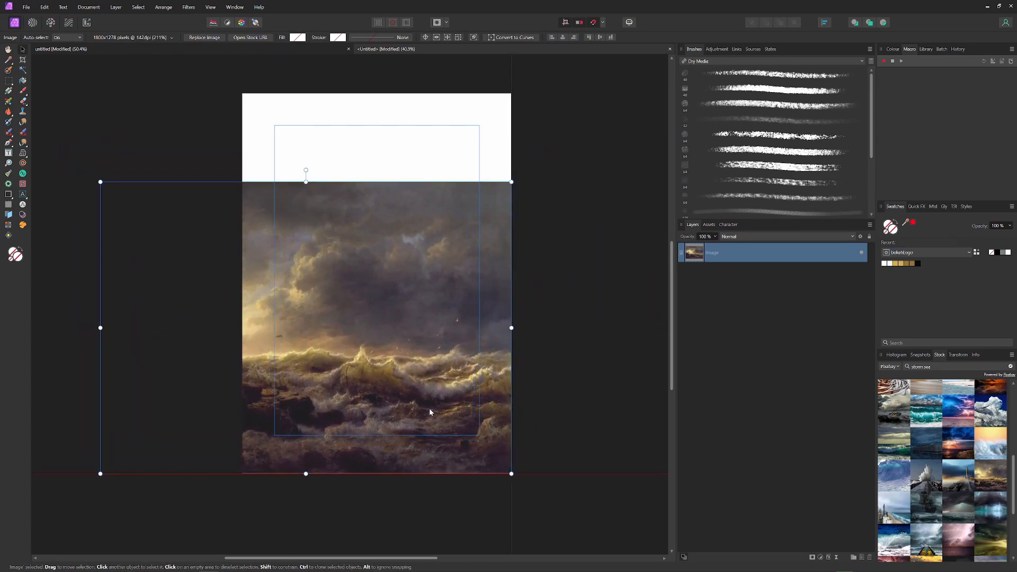
pyautogui.moveTo(511, 181); pyautogui.dragTo(611, 89)
pyautogui.moveTo(539, 281); pyautogui.dragTo(415, 282)
pyautogui.moveTo(501, 380); pyautogui.dragTo(497, 380)
pyautogui.click(566, 412)
pyautogui.moveTo(565, 414); pyautogui.dragTo(583, 394)
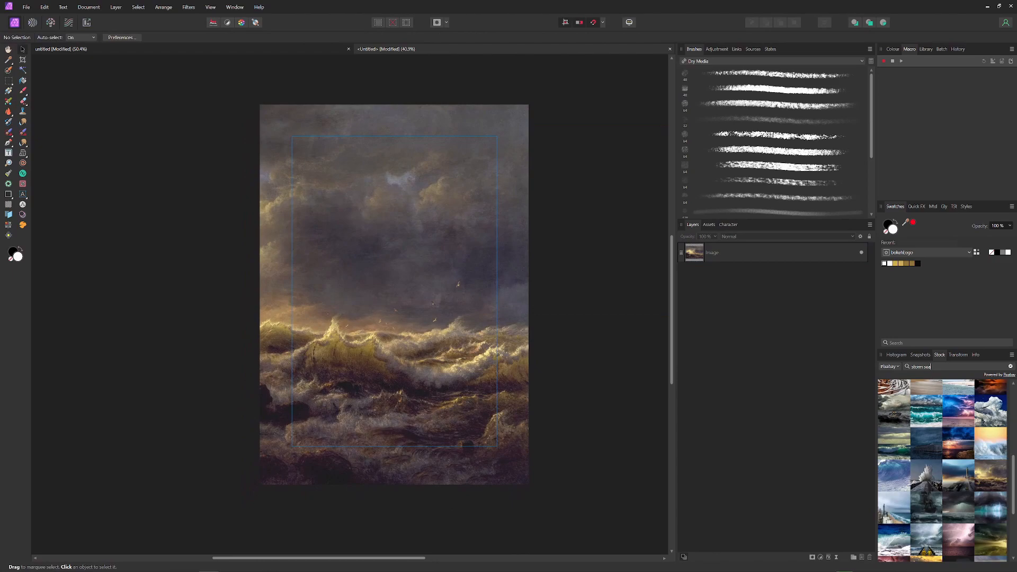
# Search the stock images for "sailing ship" and place the sunset photo of the tall ship on the page.
pyautogui.write('hip')
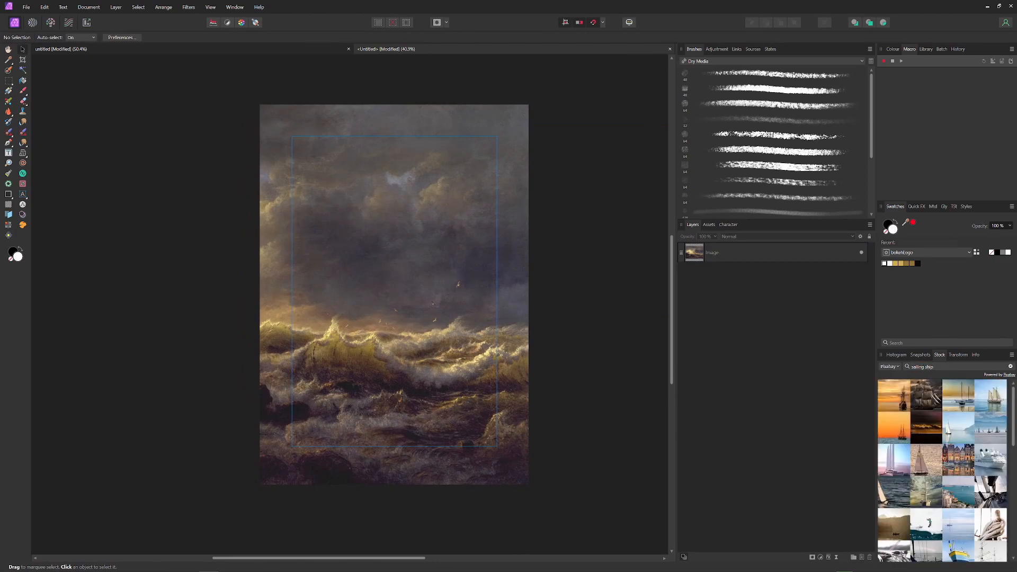
pyautogui.moveTo(906, 398); pyautogui.dragTo(430, 309)
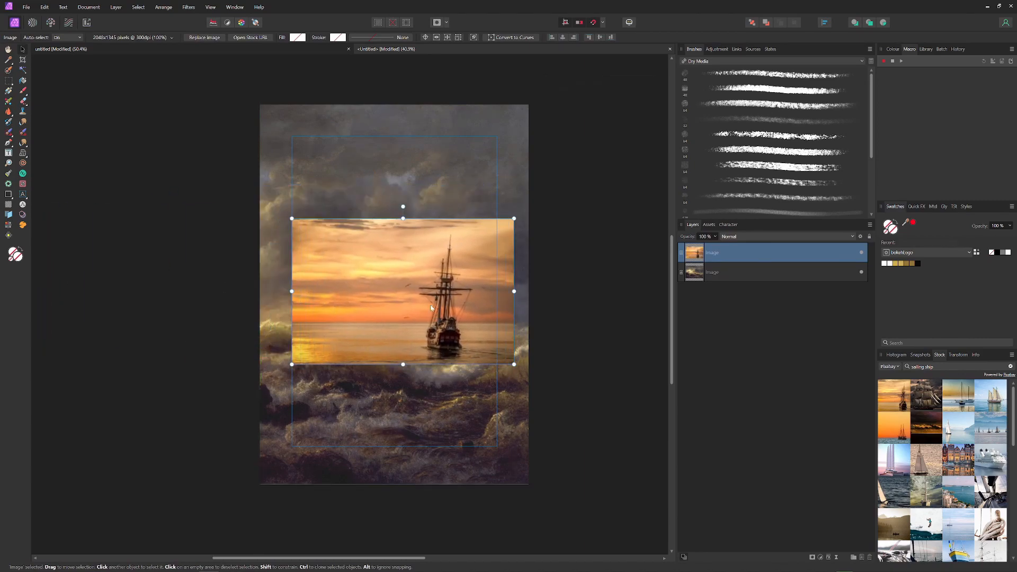
# Flip the ship photo horizontally and move it so the ship sits right of centre over the waves.
pyautogui.rightClick(429, 307)
pyautogui.moveTo(342, 429)
pyautogui.click(293, 448)
pyautogui.moveTo(413, 331); pyautogui.dragTo(495, 339)
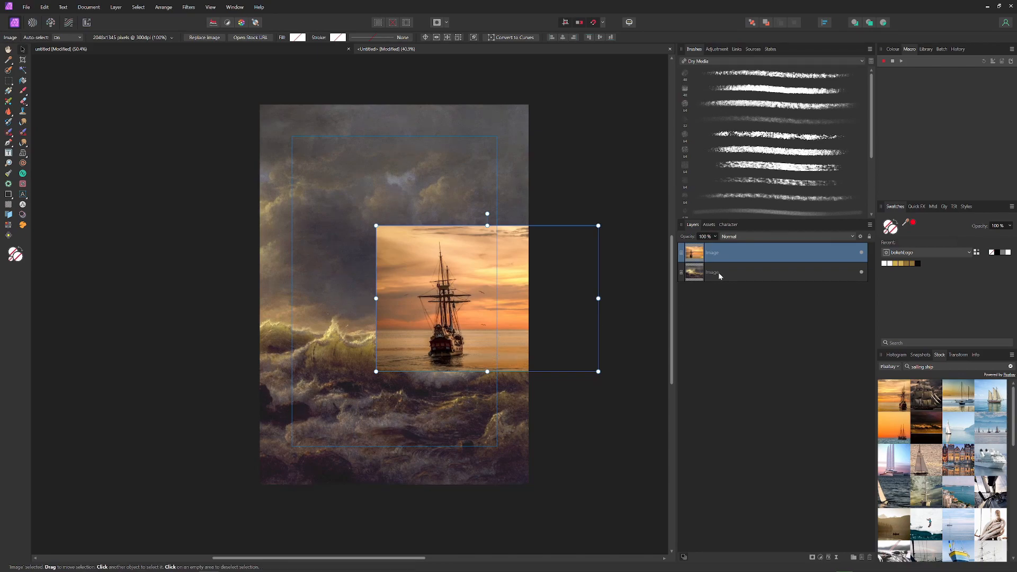
# Set the ship photo layer's blend mode to Darken.
pyautogui.click(755, 238)
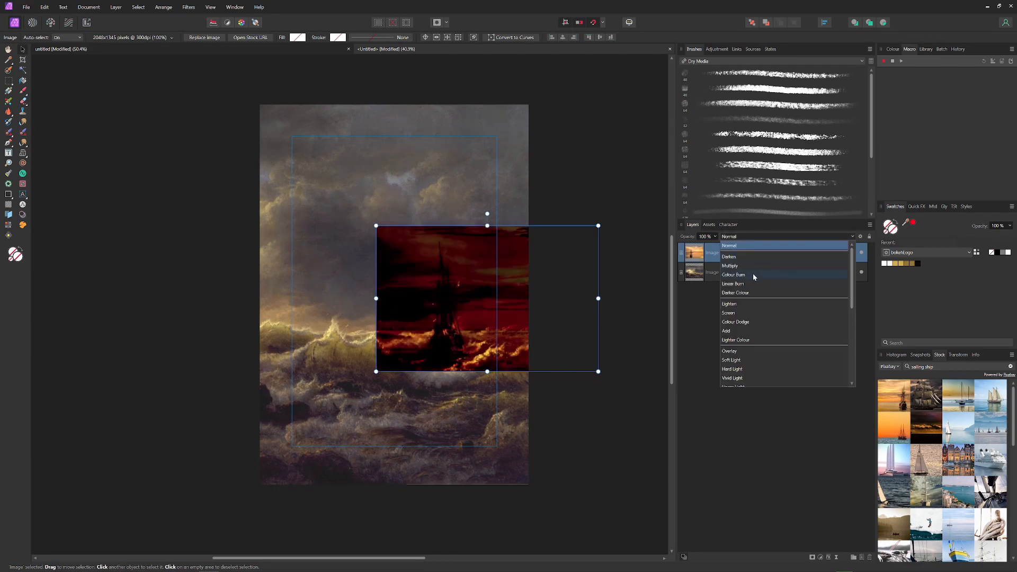
pyautogui.click(761, 259)
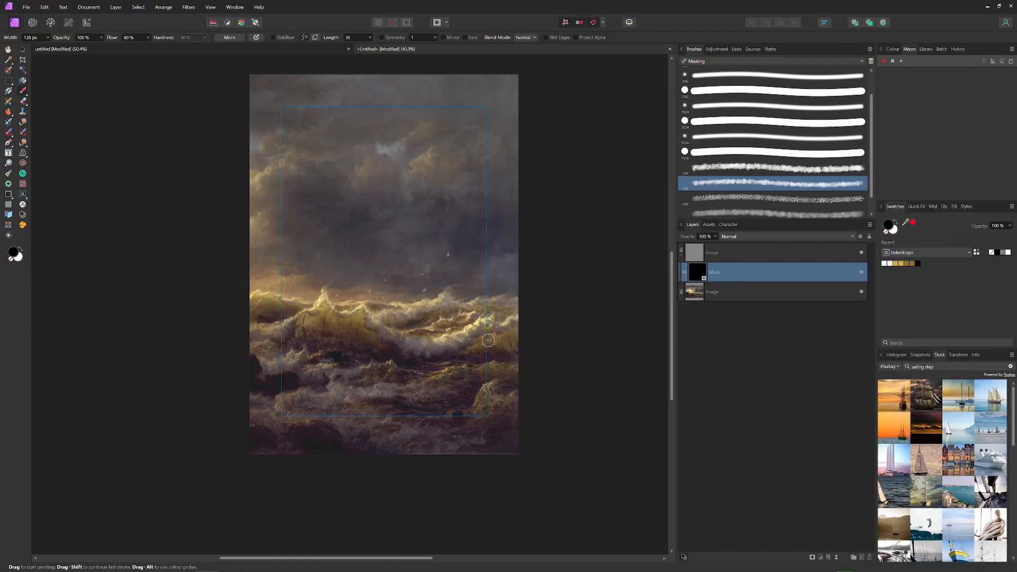
# Undo the last change to the ship layer's mask and check the mask in isolation before returning to the composite.
pyautogui.hotkey('ctrl', 'z')
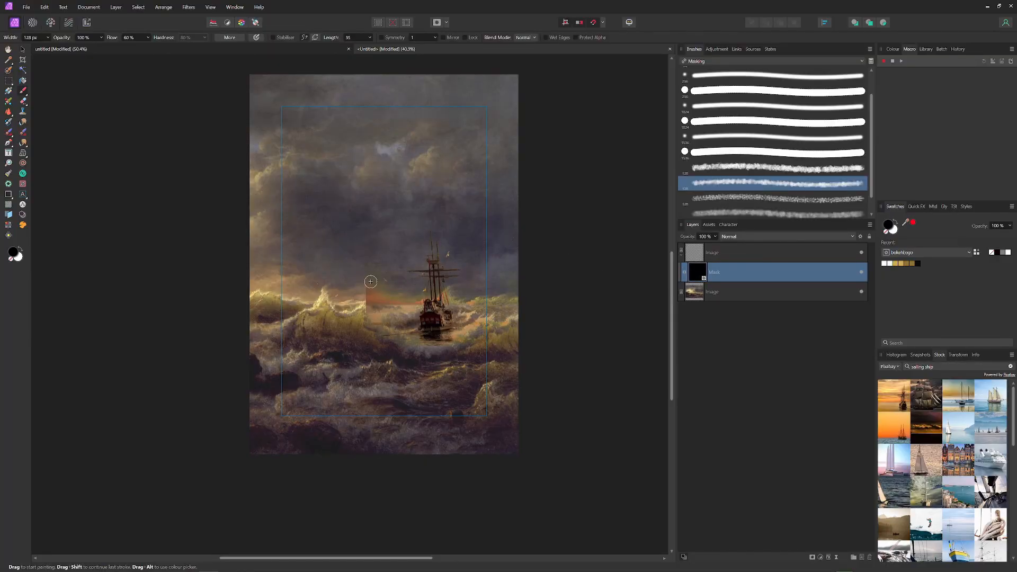
pyautogui.keyDown('alt'); pyautogui.click(696, 274); pyautogui.keyUp('alt')
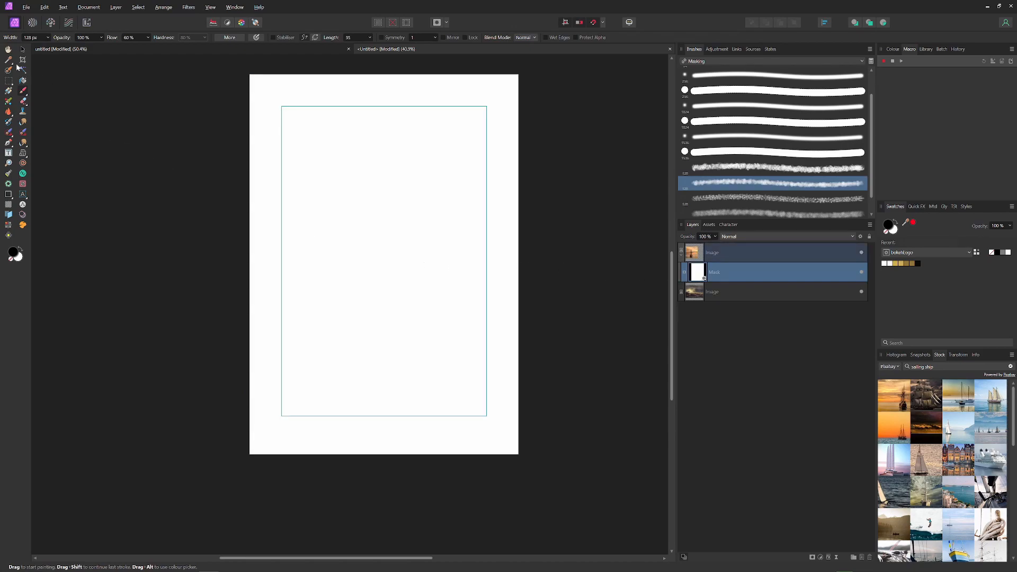
pyautogui.click(22, 50)
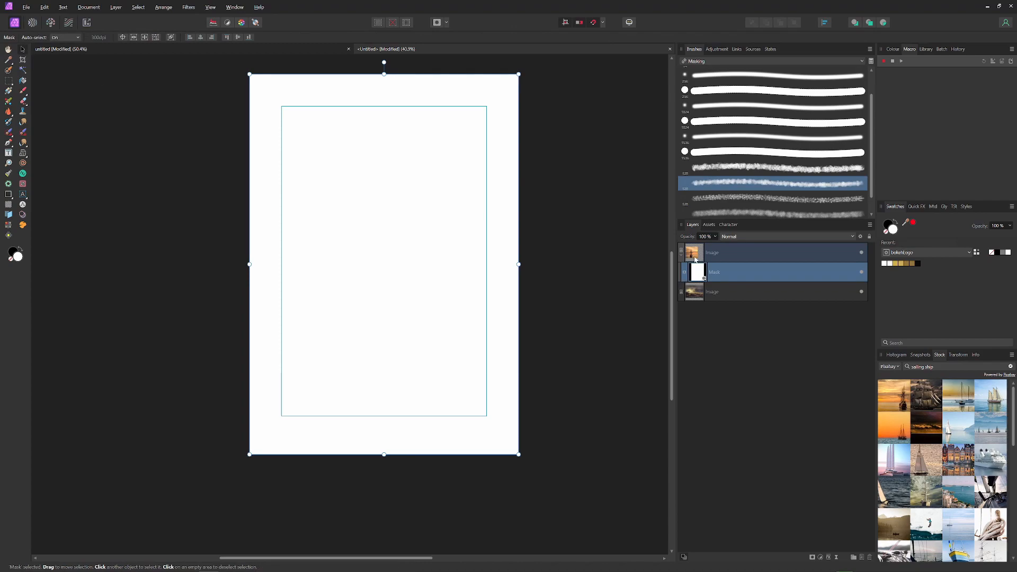
pyautogui.keyDown('alt'); pyautogui.click(695, 259); pyautogui.keyUp('alt')
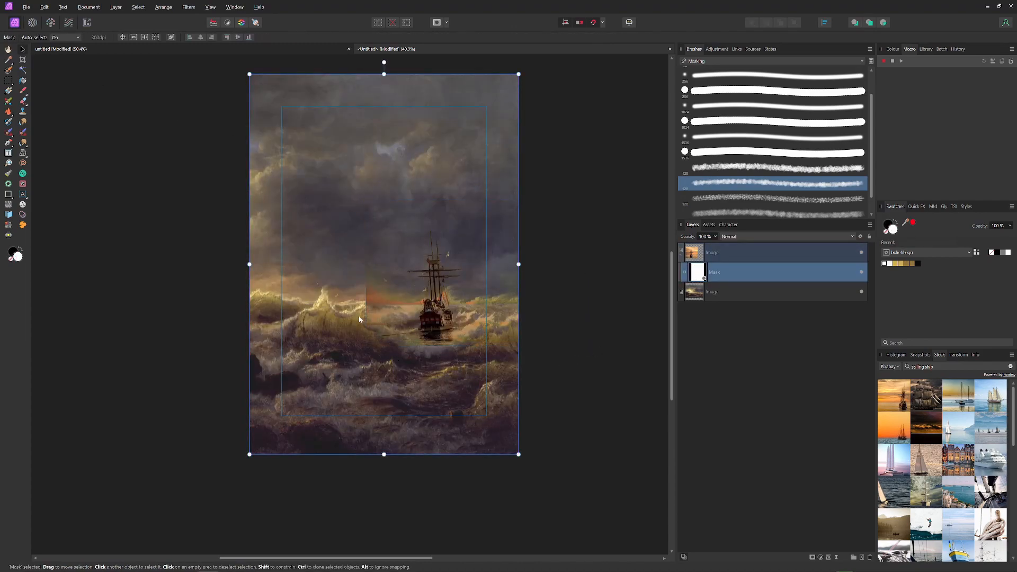
# Paint black on the ship layer's mask to fade the photo's edges into the sea, using 9% flow and about 374 px brush width.
pyautogui.press('b')
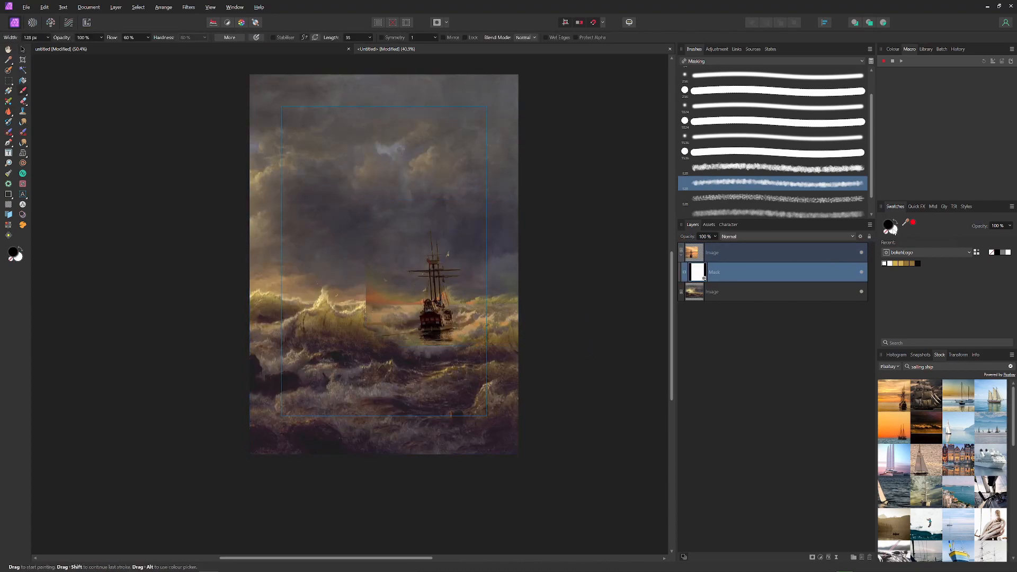
pyautogui.moveTo(370, 314); pyautogui.dragTo(377, 280)
pyautogui.scroll(-3, 134, 41)
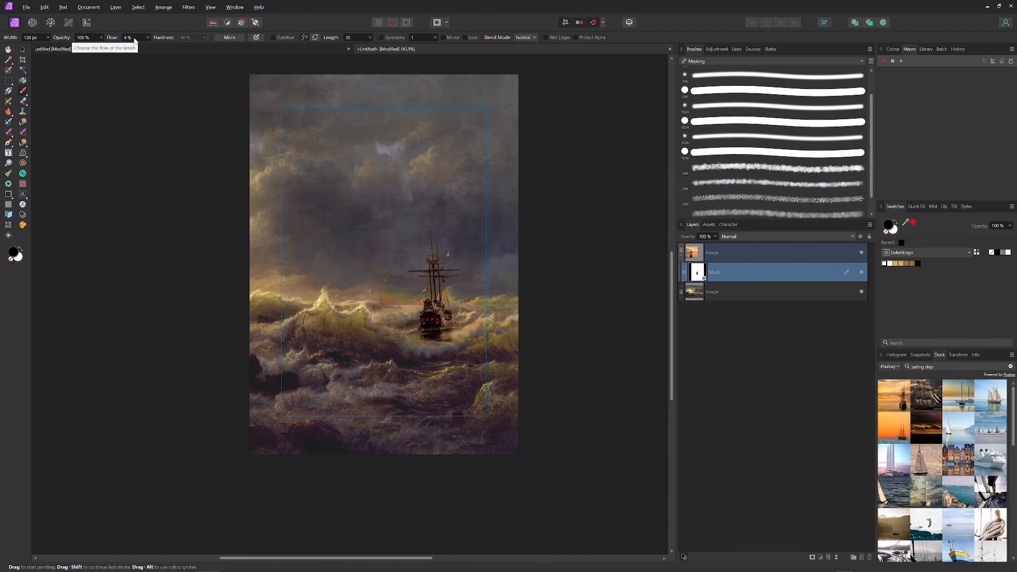
pyautogui.scroll(3, 134, 40)
pyautogui.press(']')
pyautogui.press(']')
pyautogui.press(']')
pyautogui.press(']')
pyautogui.moveTo(391, 298)
pyautogui.mouseDown()
pyautogui.moveTo(402, 300)
pyautogui.moveTo(388, 291)
pyautogui.moveTo(396, 267)
pyautogui.mouseUp()
pyautogui.scroll(2, 137, 40)
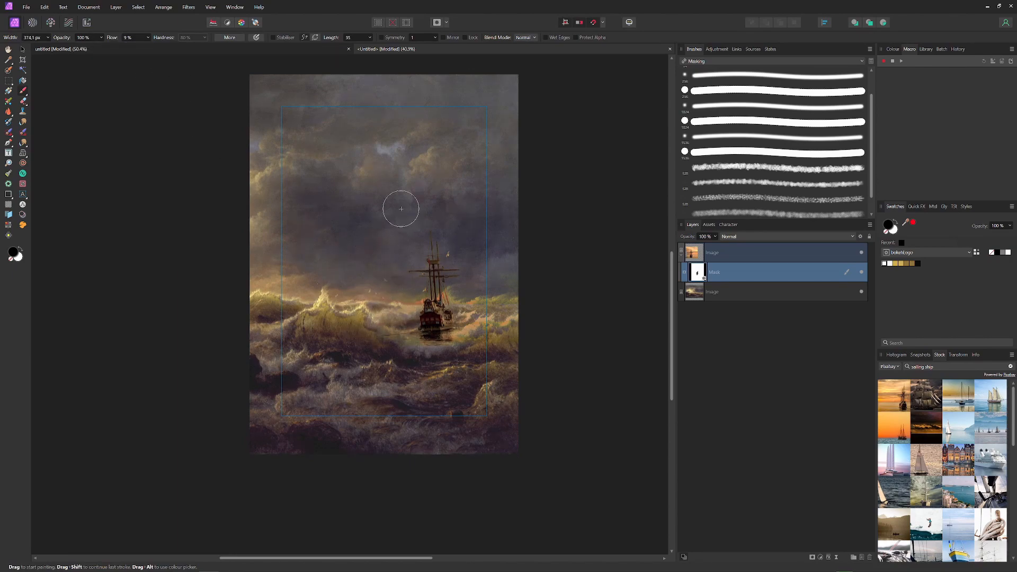
pyautogui.moveTo(498, 321)
pyautogui.mouseDown()
pyautogui.moveTo(413, 352)
pyautogui.moveTo(424, 345)
pyautogui.moveTo(374, 331)
pyautogui.moveTo(436, 350)
pyautogui.mouseUp()
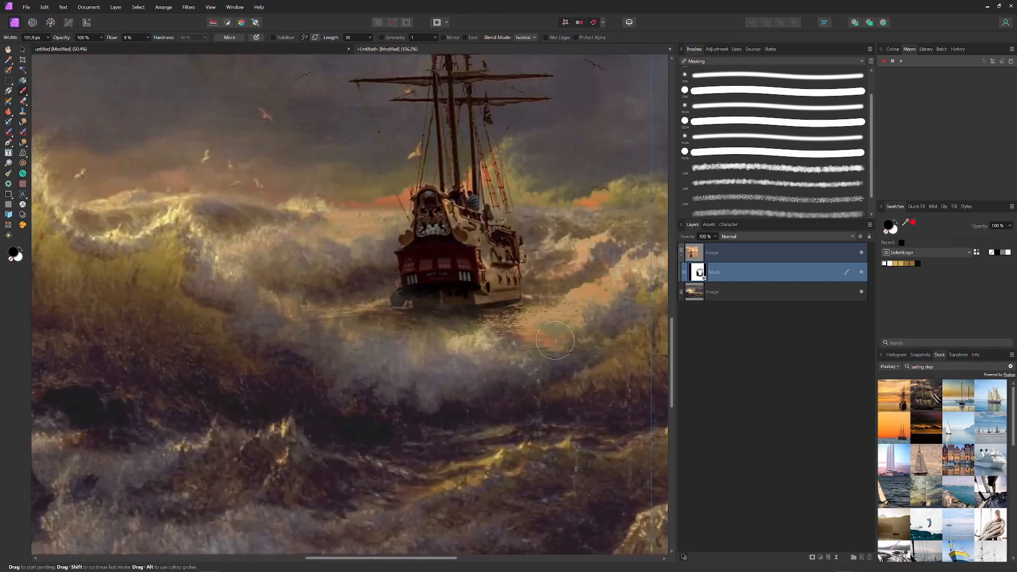
# Paint black on the mask along the ship's waterline with a brush about 102 px wide so the waves cover the lower hull.
pyautogui.scroll(5, 436, 350)
pyautogui.moveTo(470, 291); pyautogui.dragTo(412, 305)
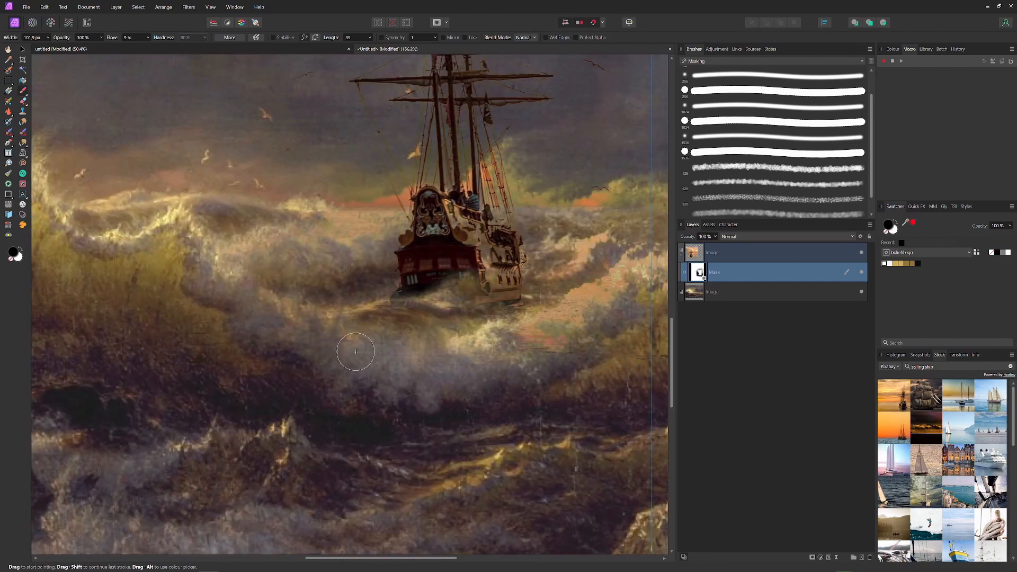
pyautogui.moveTo(503, 308)
pyautogui.mouseDown()
pyautogui.moveTo(472, 318)
pyautogui.moveTo(525, 333)
pyautogui.moveTo(440, 297)
pyautogui.moveTo(520, 316)
pyautogui.mouseUp()
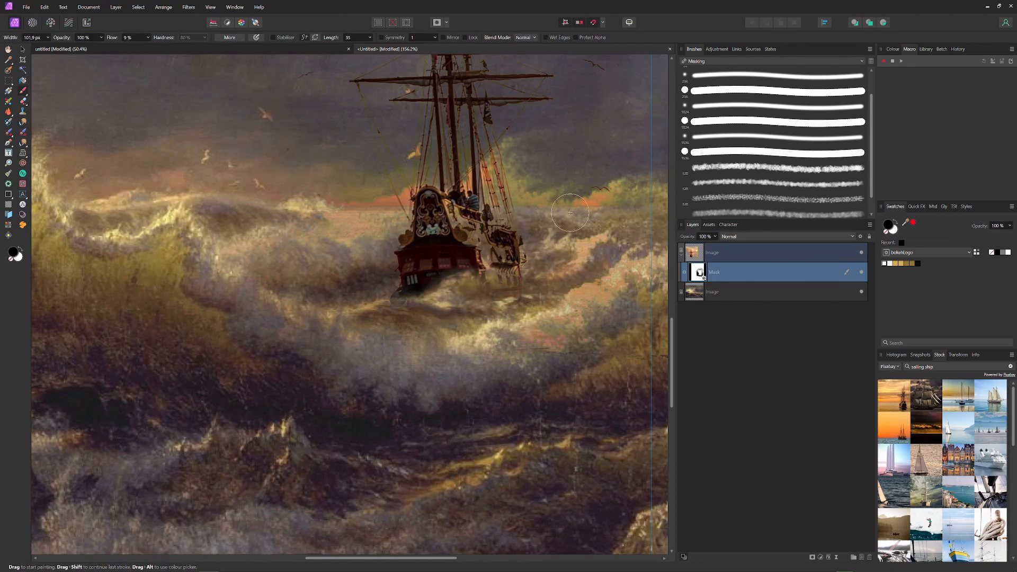
# Examine the hull, the masts and the surrounding sky up close for leftover edges of the ship photo.
pyautogui.scroll(3, 571, 226)
pyautogui.hscroll(3, 572, 226)
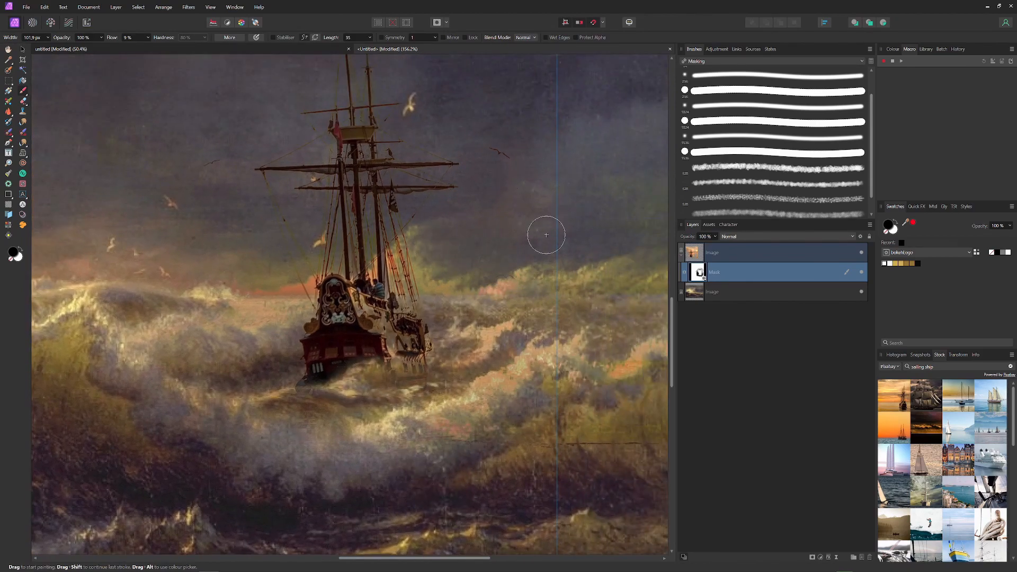
pyautogui.scroll(5, 572, 192)
pyautogui.scroll(-3, 318, 231)
pyautogui.hscroll(-5, 318, 231)
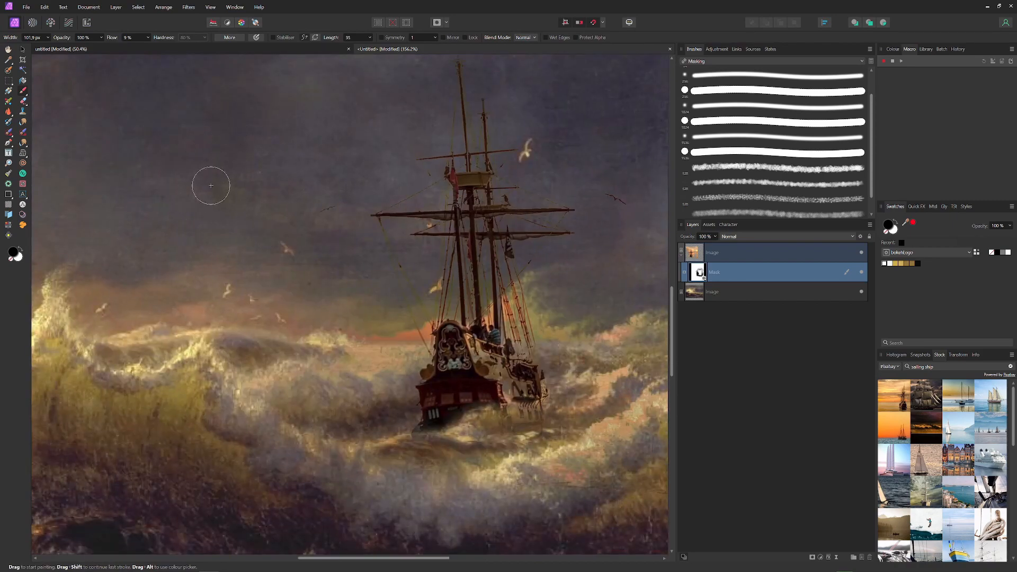
pyautogui.scroll(5, 234, 391)
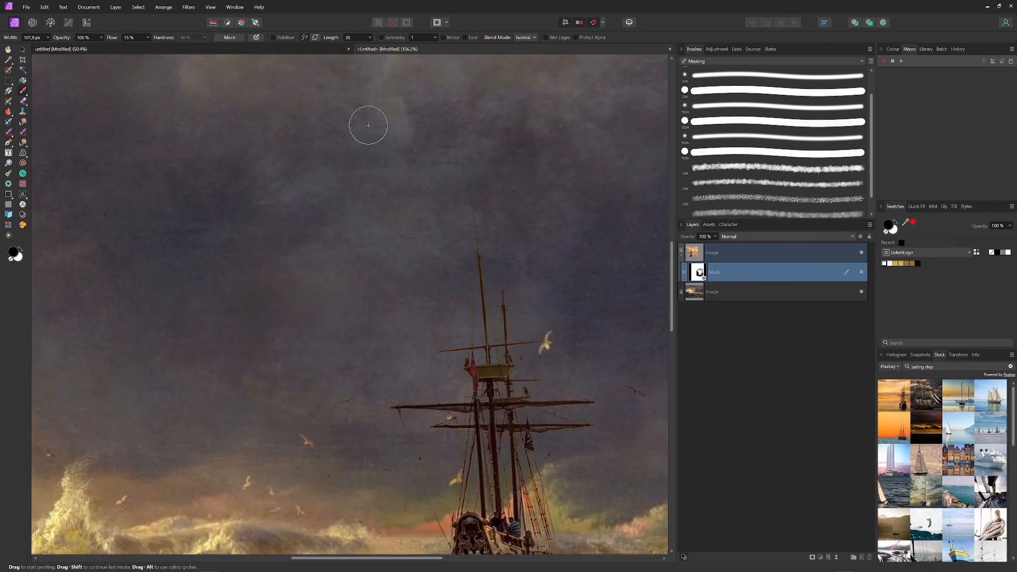
pyautogui.scroll(-3, 409, 299)
pyautogui.hscroll(6, 409, 299)
pyautogui.scroll(5, 409, 300)
pyautogui.hotkey('ctrl', '0')
pyautogui.hotkey('alt', ']')
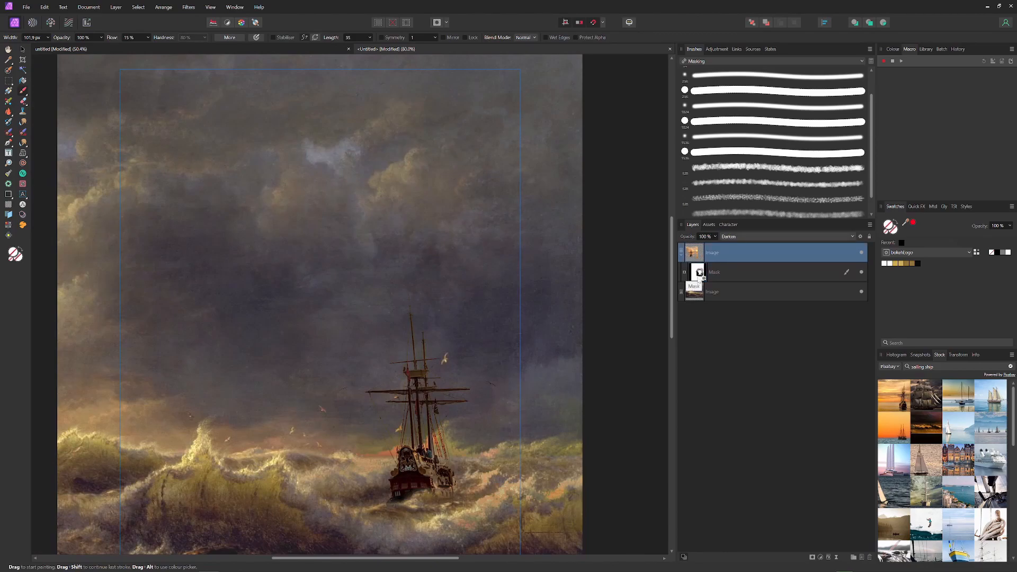
pyautogui.scroll(3, 536, 310)
pyautogui.scroll(4, 536, 310)
pyautogui.hotkey('alt', '[')
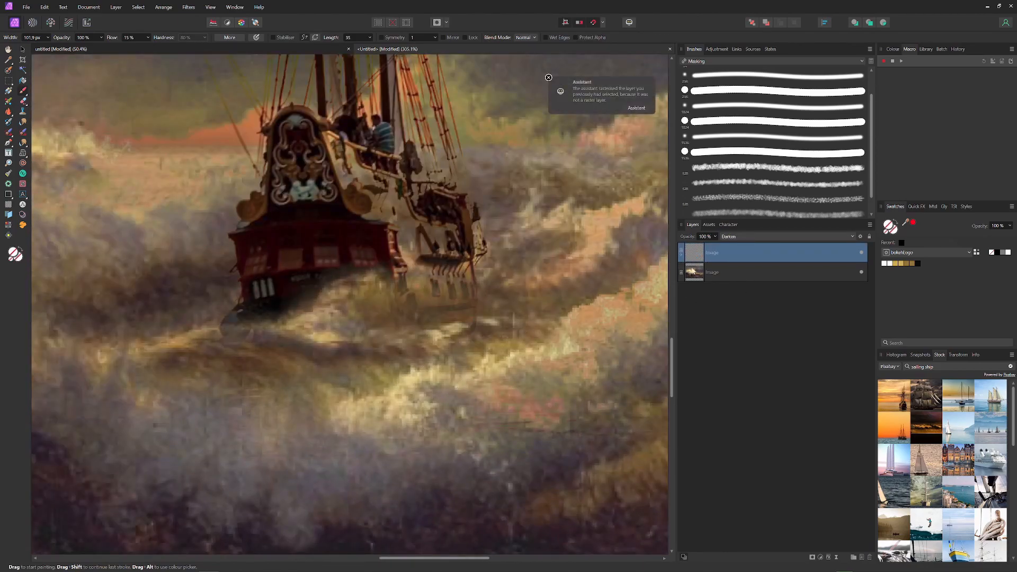
pyautogui.scroll(-3, 448, 257)
# Set the ship photo layer's blend mode to Darker Colour and its opacity to 95%.
pyautogui.click(742, 253)
pyautogui.click(786, 237)
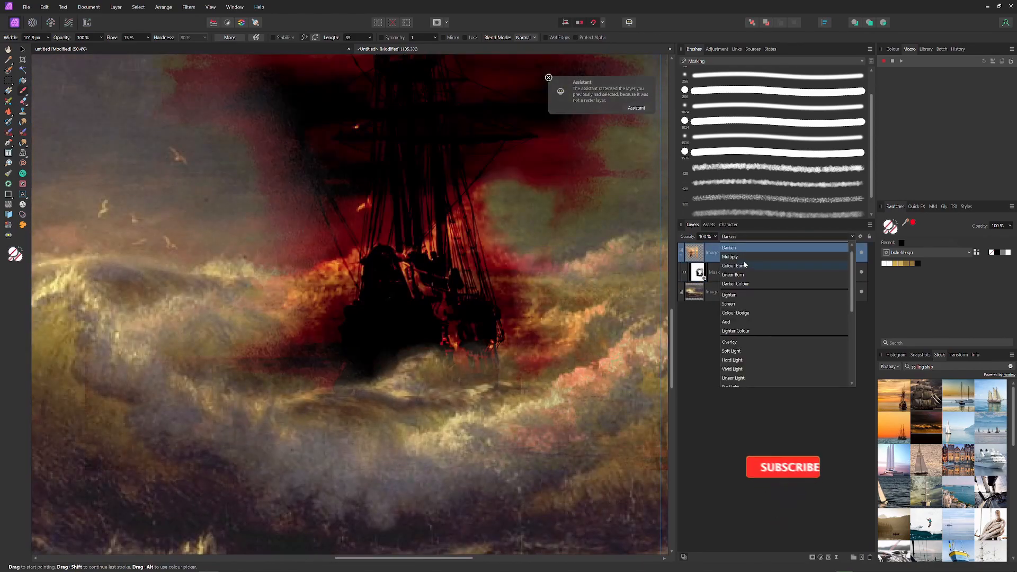
pyautogui.click(742, 256)
pyautogui.scroll(-4, 537, 257)
pyautogui.moveTo(715, 237); pyautogui.dragTo(715, 259)
# Add a Black & White adjustment above all layers, keeping every colour channel at 100%.
pyautogui.click(820, 557)
pyautogui.click(821, 558)
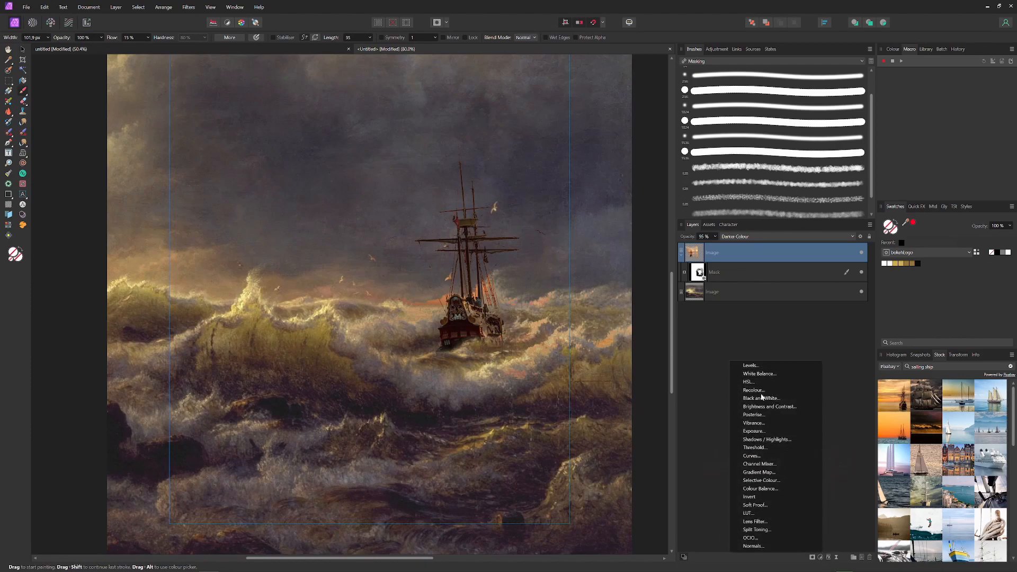
pyautogui.click(762, 397)
pyautogui.moveTo(700, 272); pyautogui.dragTo(682, 242)
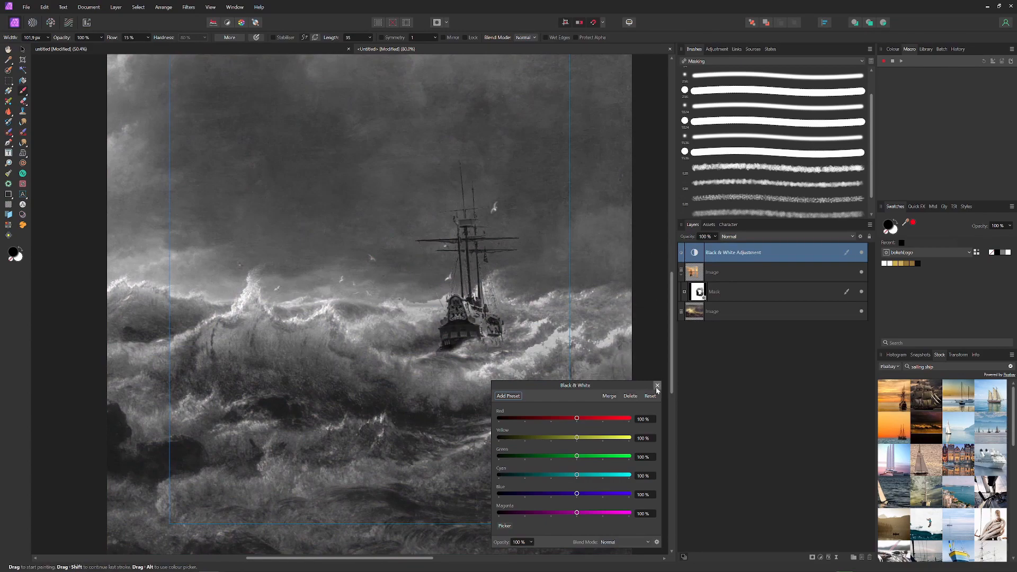
pyautogui.click(657, 386)
# Toggle the Black & White adjustment off and on to compare the composite in colour and in greyscale.
pyautogui.scroll(-2, 577, 311)
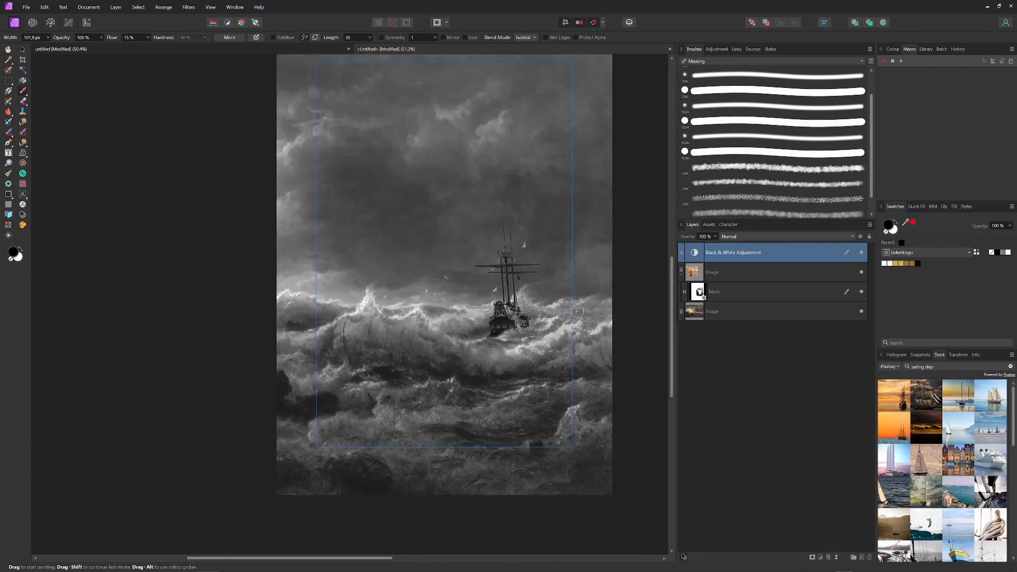
pyautogui.click(862, 254)
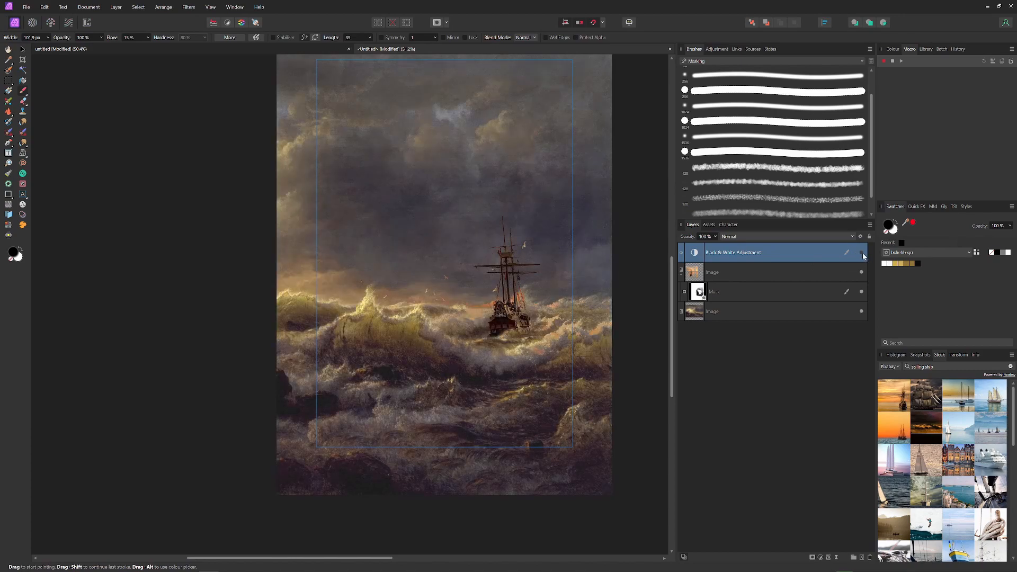
pyautogui.click(862, 254)
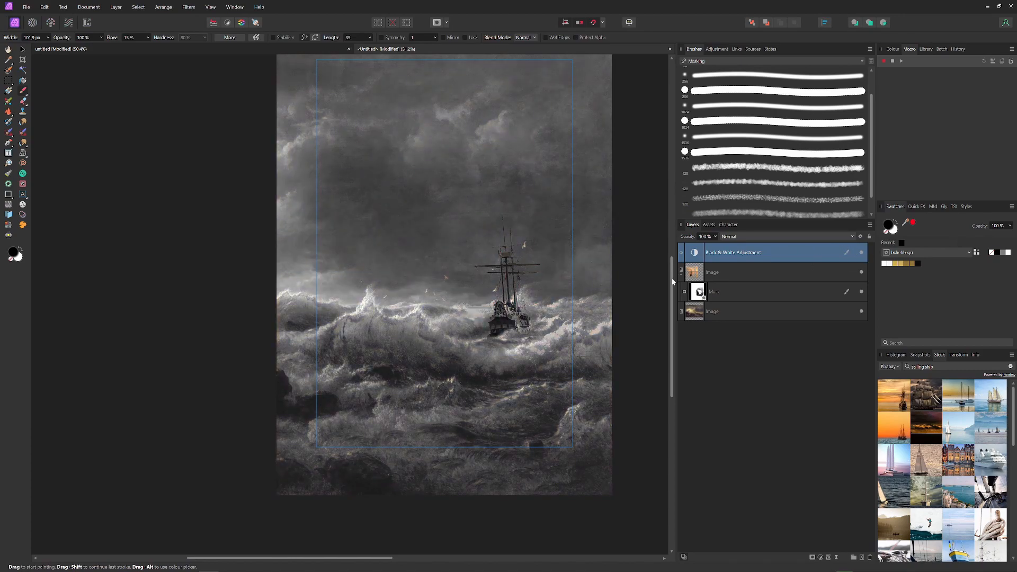
# Inpaint the crew figures on the ship's deck beside the masts and nest the mask back inside the ship layer.
pyautogui.scroll(7, 506, 302)
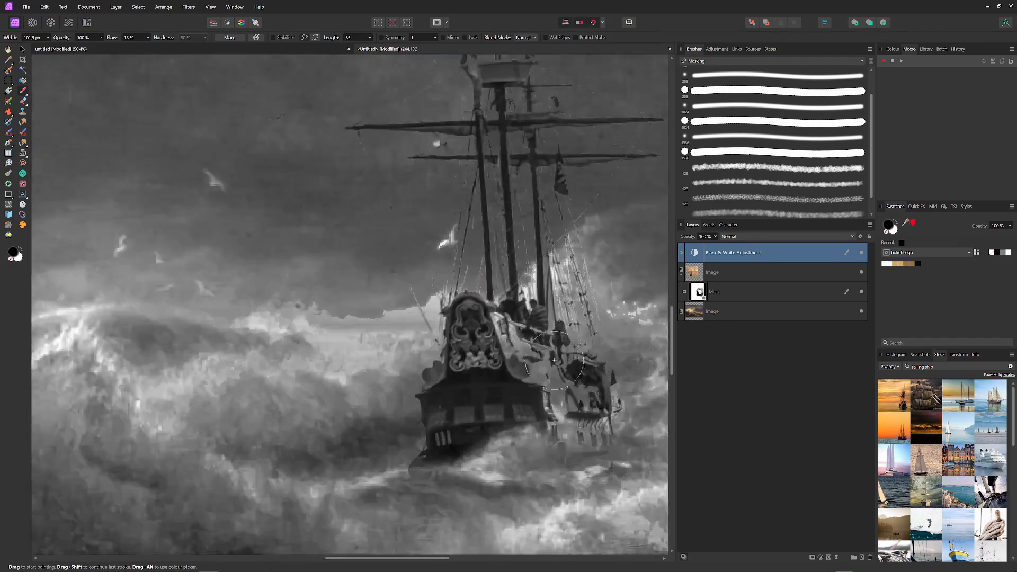
pyautogui.scroll(2, 384, 241)
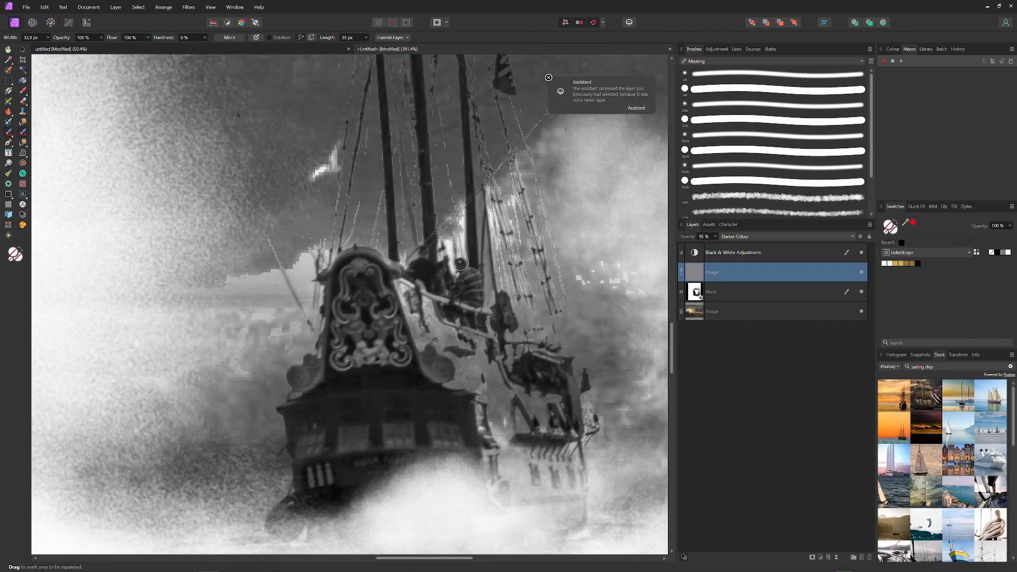
pyautogui.moveTo(463, 267)
pyautogui.mouseDown()
pyautogui.moveTo(479, 313)
pyautogui.moveTo(457, 299)
pyautogui.moveTo(455, 310)
pyautogui.moveTo(471, 332)
pyautogui.moveTo(472, 295)
pyautogui.mouseUp()
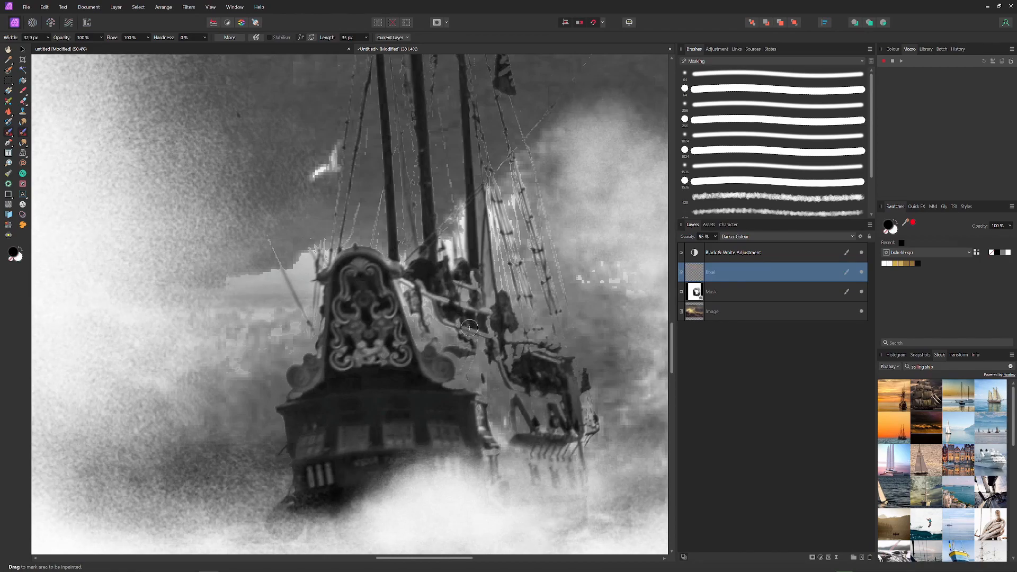
pyautogui.moveTo(468, 327)
pyautogui.mouseDown()
pyautogui.moveTo(478, 307)
pyautogui.moveTo(471, 272)
pyautogui.mouseUp()
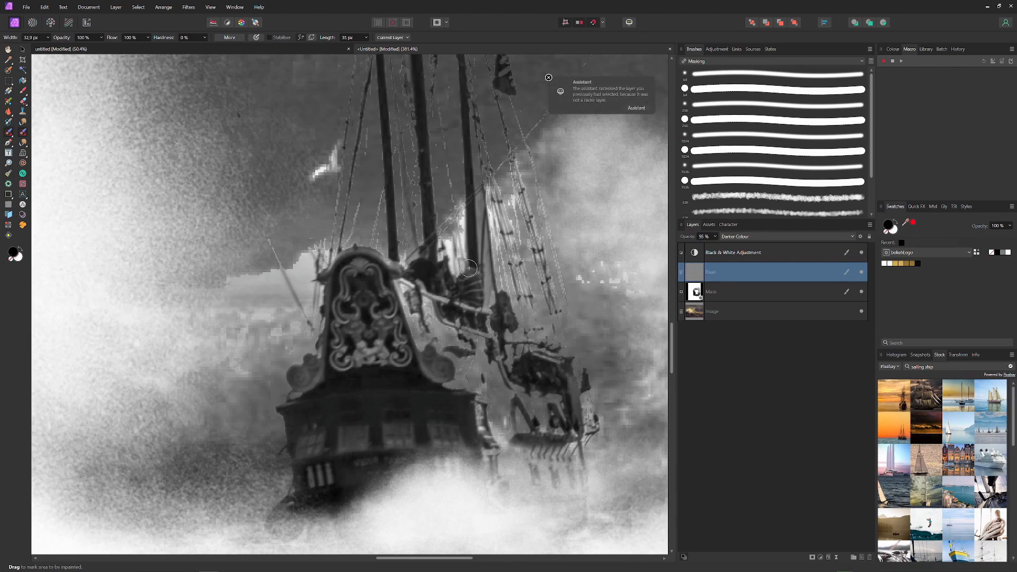
pyautogui.moveTo(472, 275)
pyautogui.mouseDown()
pyautogui.moveTo(461, 299)
pyautogui.moveTo(472, 270)
pyautogui.moveTo(487, 316)
pyautogui.moveTo(430, 254)
pyautogui.moveTo(419, 268)
pyautogui.moveTo(445, 284)
pyautogui.mouseUp()
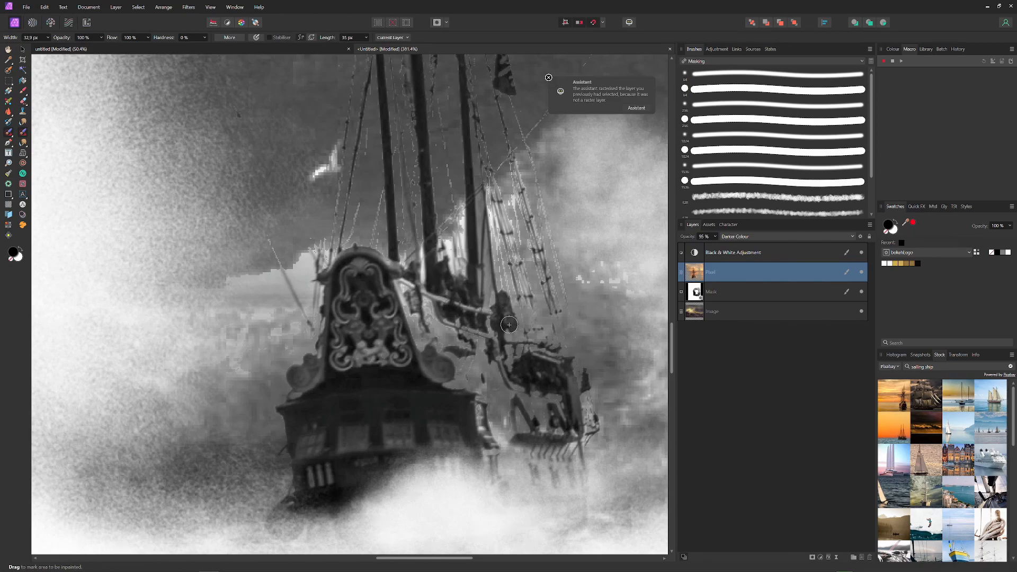
pyautogui.moveTo(480, 318); pyautogui.dragTo(450, 260)
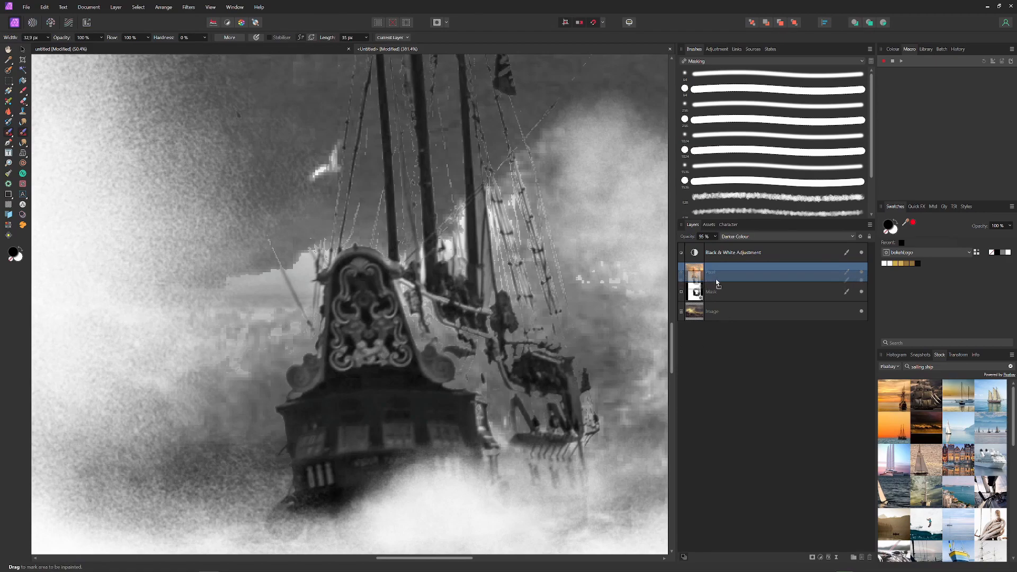
pyautogui.moveTo(709, 273); pyautogui.dragTo(710, 276)
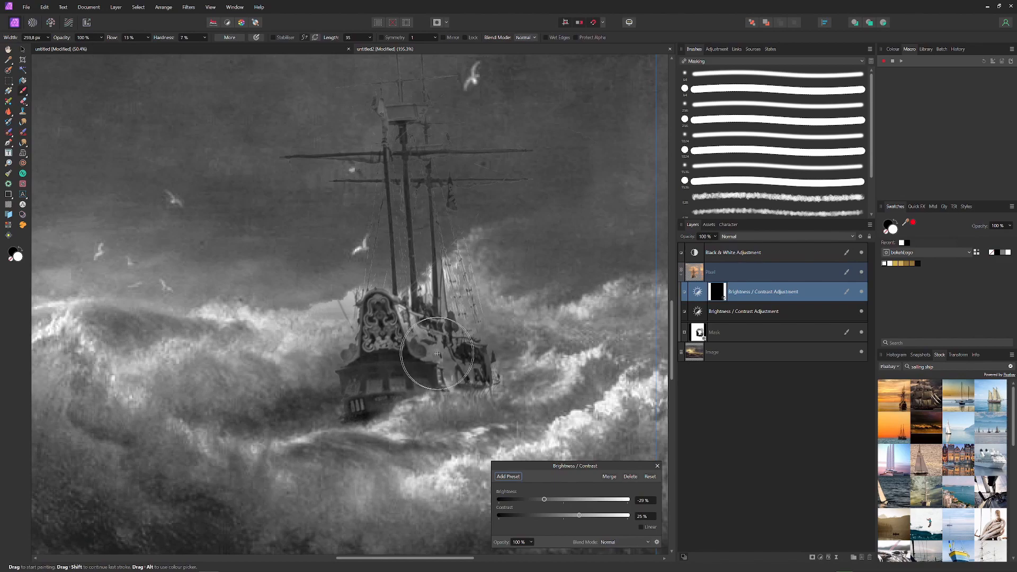
# Paint the masked Brightness/Contrast adjustment over the ship's hull and stern, and lower its brightness to -52%.
pyautogui.moveTo(437, 354)
pyautogui.mouseDown()
pyautogui.moveTo(483, 360)
pyautogui.moveTo(477, 353)
pyautogui.moveTo(475, 378)
pyautogui.moveTo(466, 373)
pyautogui.moveTo(508, 363)
pyautogui.moveTo(463, 348)
pyautogui.moveTo(473, 347)
pyautogui.moveTo(456, 303)
pyautogui.moveTo(484, 390)
pyautogui.mouseUp()
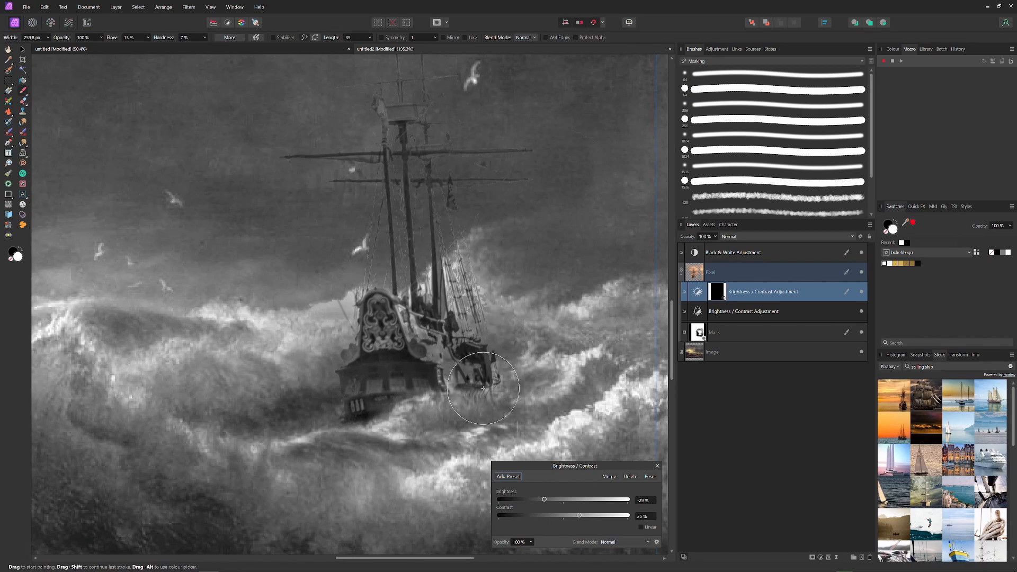
pyautogui.hotkey('ctrl', '0')
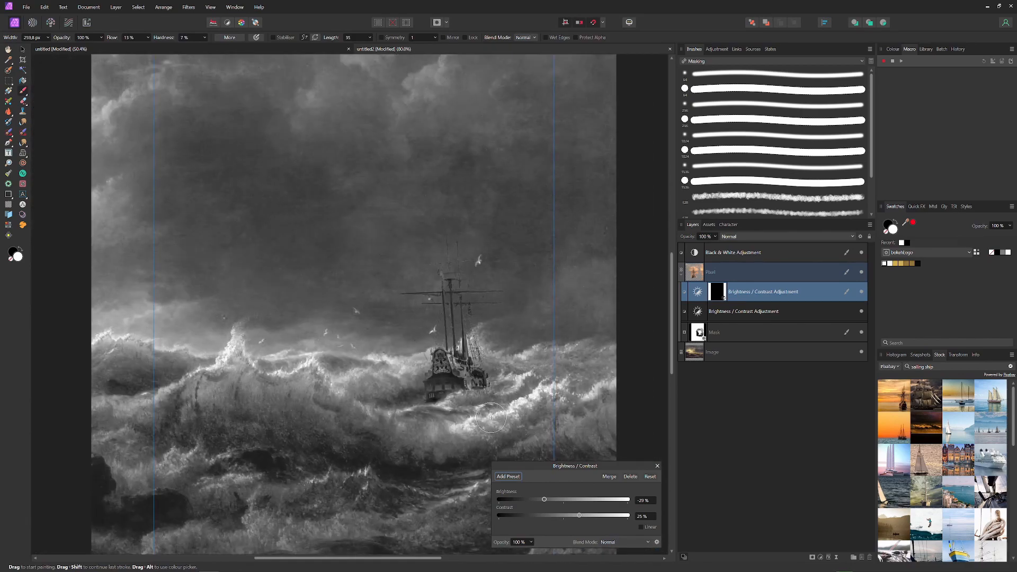
pyautogui.moveTo(544, 500); pyautogui.dragTo(529, 501)
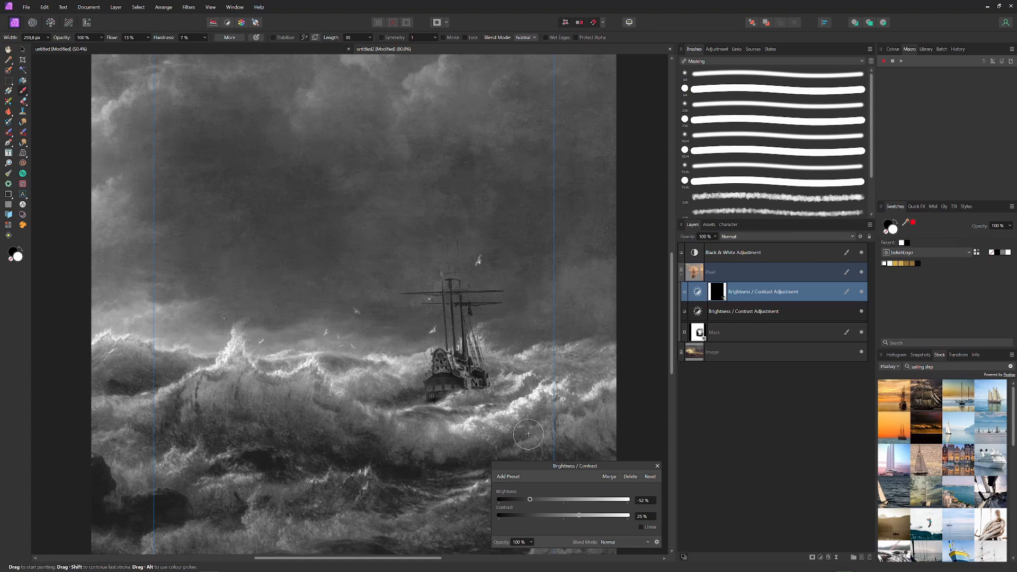
pyautogui.scroll(-2, 442, 415)
pyautogui.hscroll(-2, 442, 415)
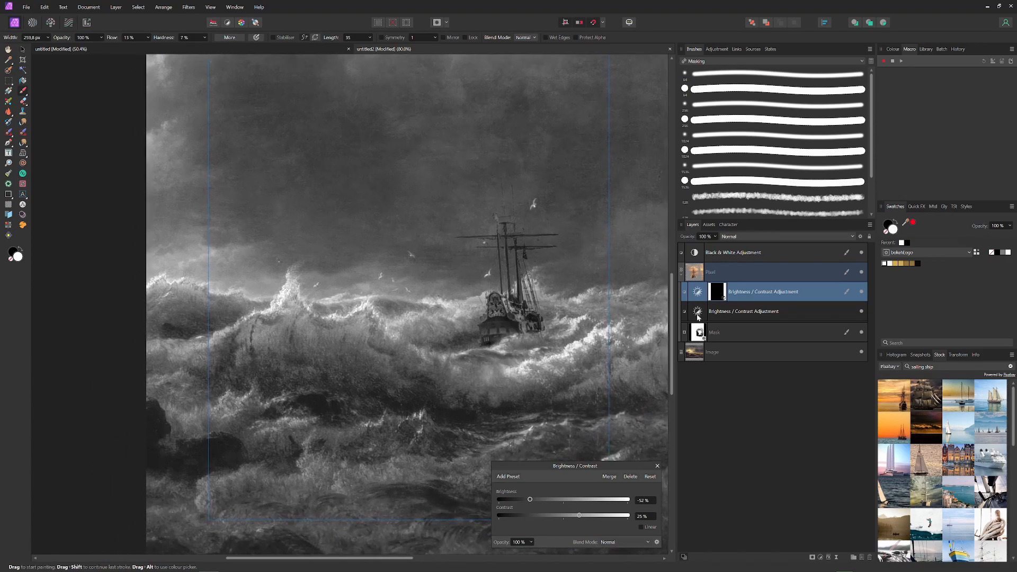
pyautogui.click(697, 315)
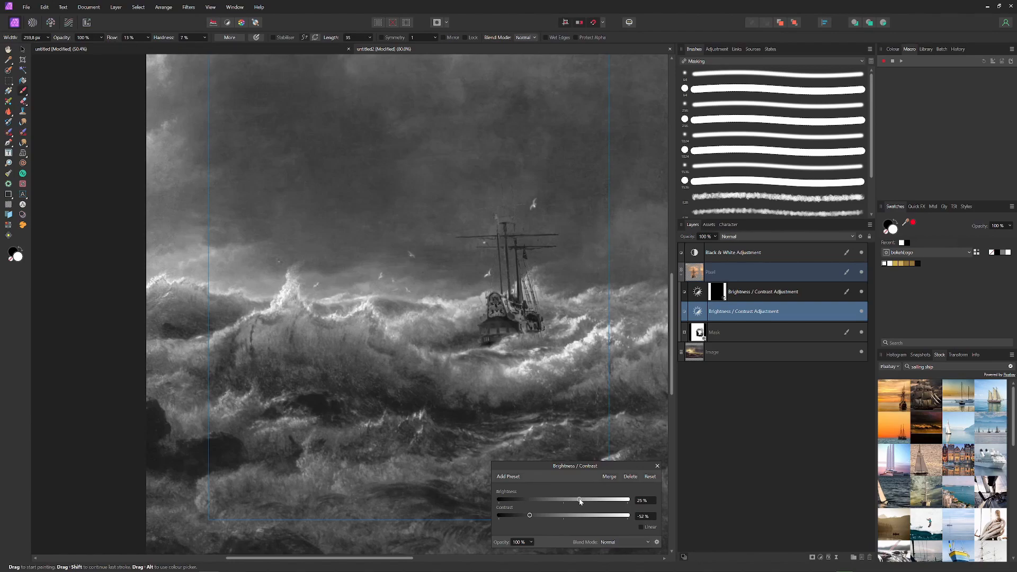
pyautogui.click(657, 466)
# Add another Brightness/Contrast adjustment inside the ship layer with brightness at 13% and contrast at -12%.
pyautogui.click(696, 274)
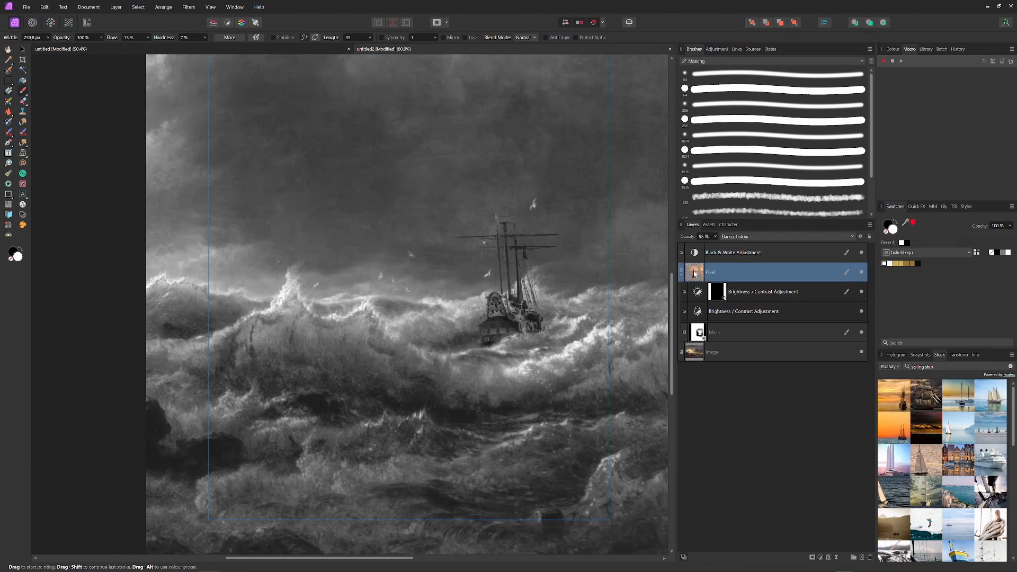
pyautogui.click(820, 558)
pyautogui.click(788, 406)
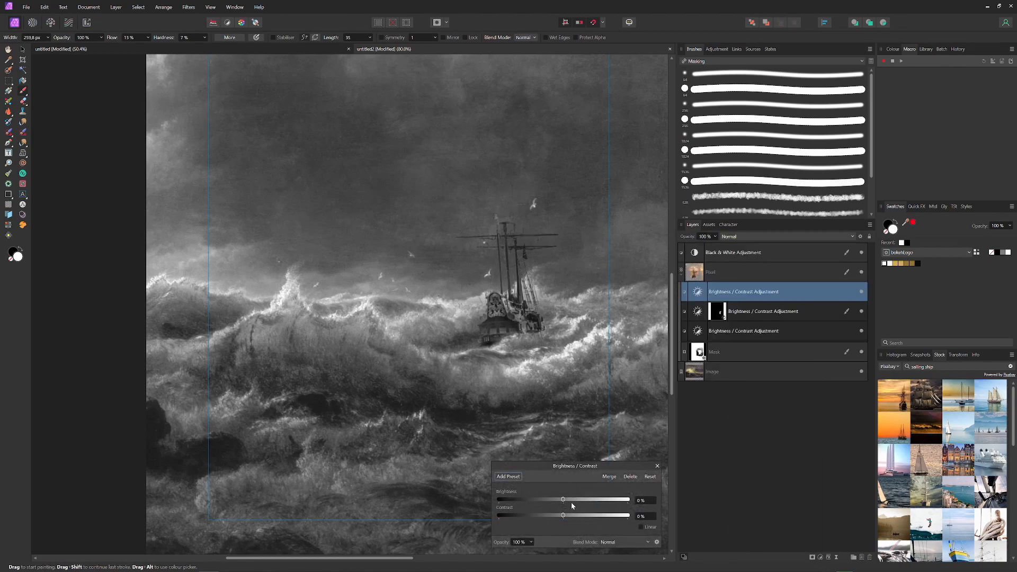
pyautogui.moveTo(582, 500); pyautogui.dragTo(585, 500)
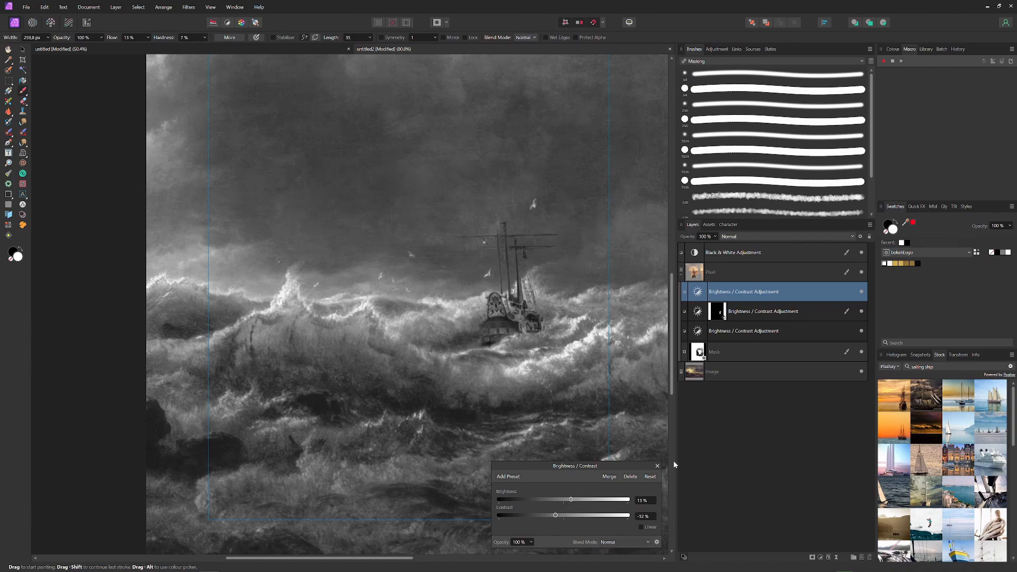
pyautogui.click(657, 466)
# Invert the new Brightness/Contrast adjustment's mask and reveal the effect along the ship's masts and yards with a smaller brush.
pyautogui.moveTo(532, 288); pyautogui.dragTo(496, 292)
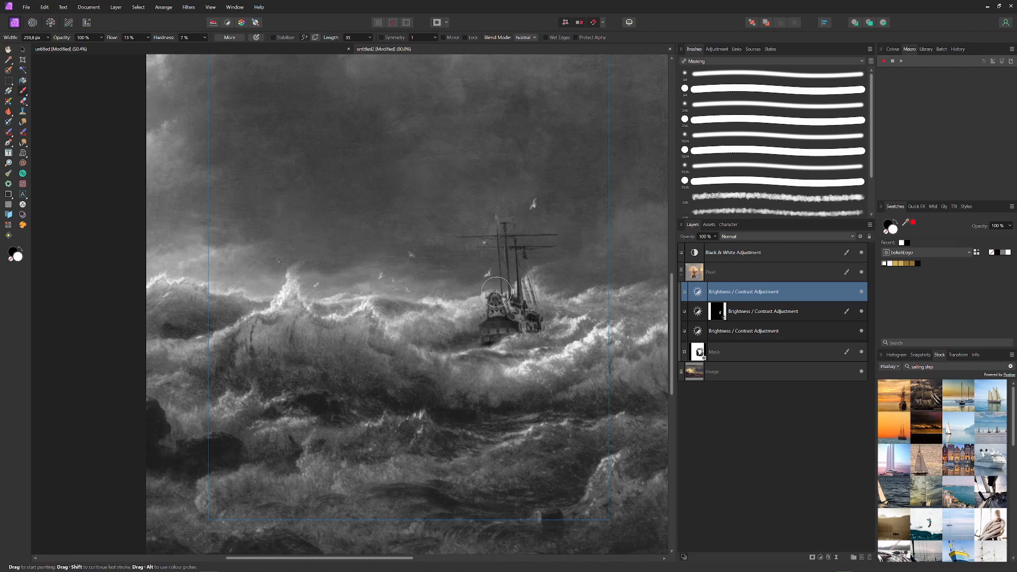
pyautogui.scroll(8, 482, 333)
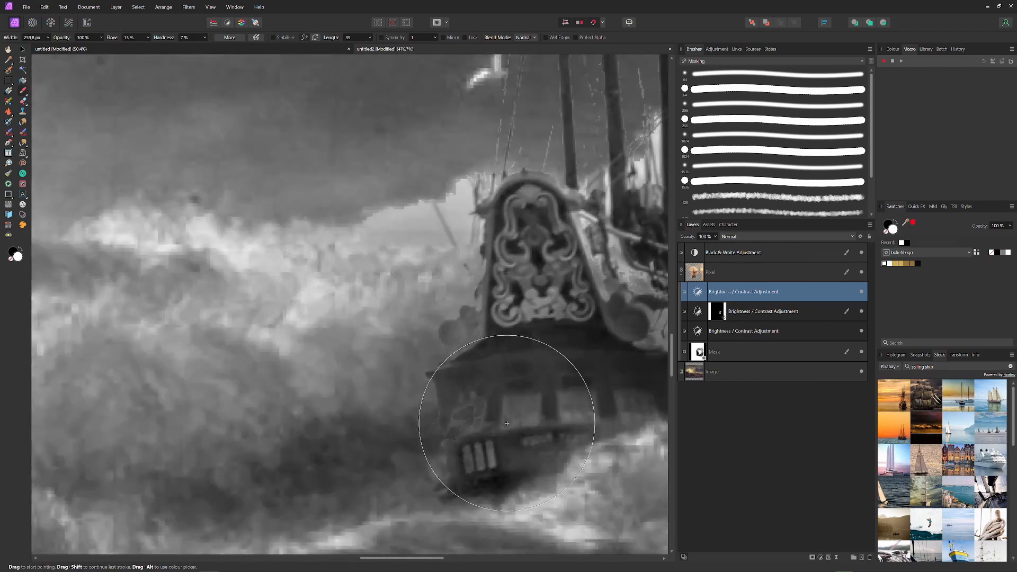
pyautogui.press('[')
pyautogui.press('[')
pyautogui.press('[')
pyautogui.press('[')
pyautogui.press('[')
pyautogui.press('[')
pyautogui.moveTo(480, 304)
pyautogui.mouseDown()
pyautogui.moveTo(495, 279)
pyautogui.moveTo(502, 148)
pyautogui.moveTo(470, 336)
pyautogui.mouseUp()
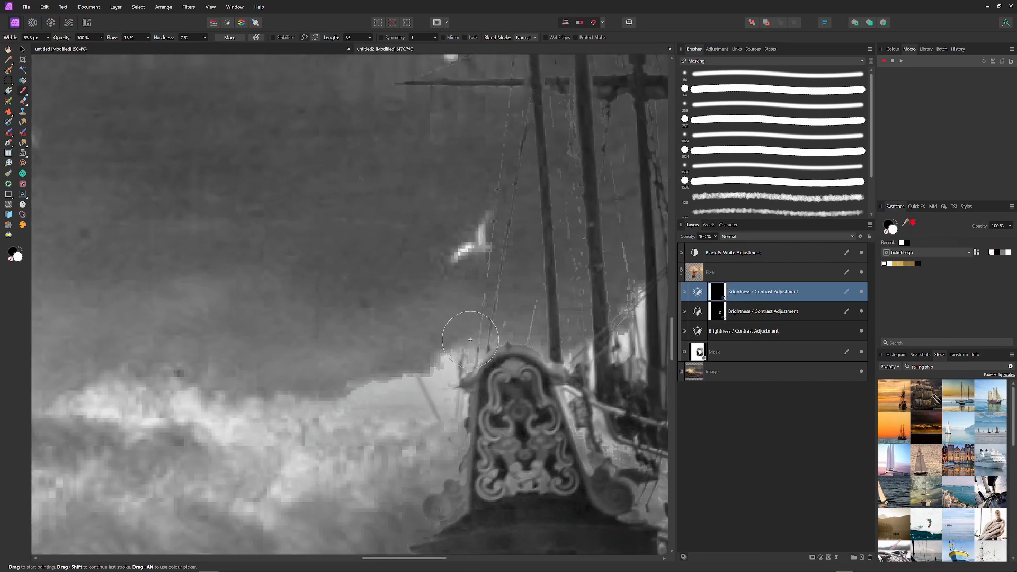
pyautogui.scroll(4, 491, 159)
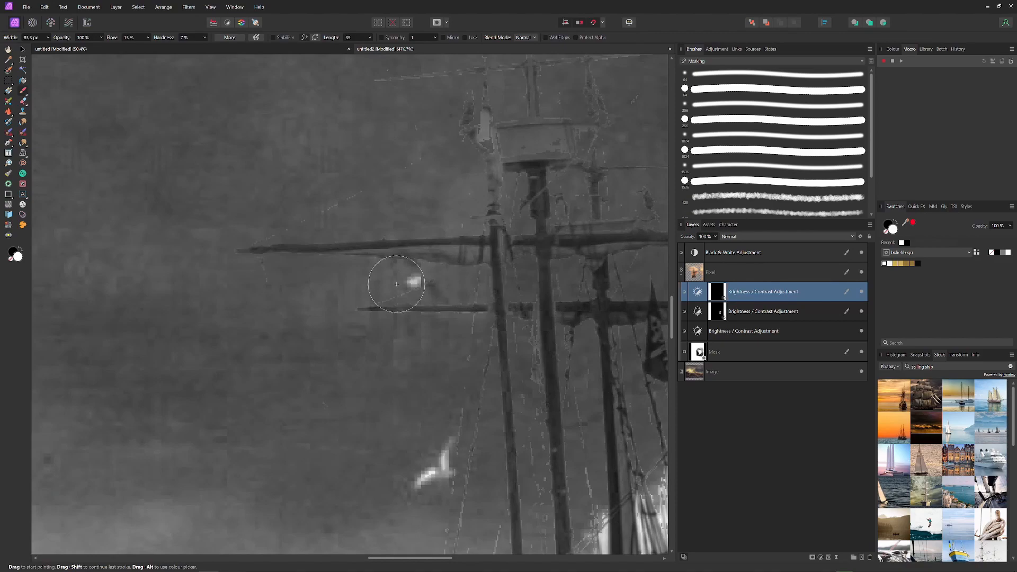
pyautogui.scroll(4, 484, 84)
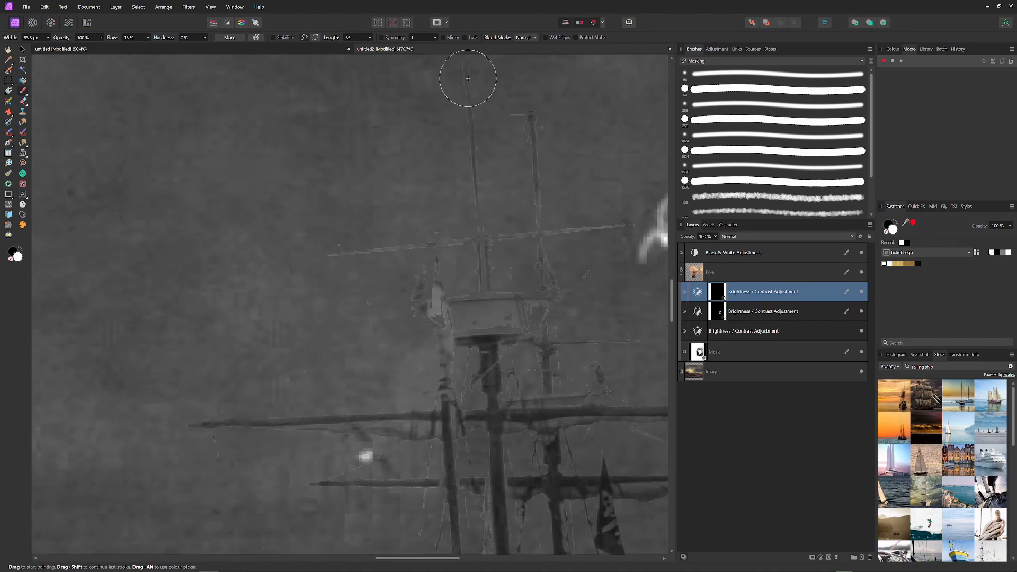
# Add a Curves adjustment above all layers, raise its black point, lower its white point, and add points lifting the highlights and deepening the shadows.
pyautogui.hotkey('ctrl', '0')
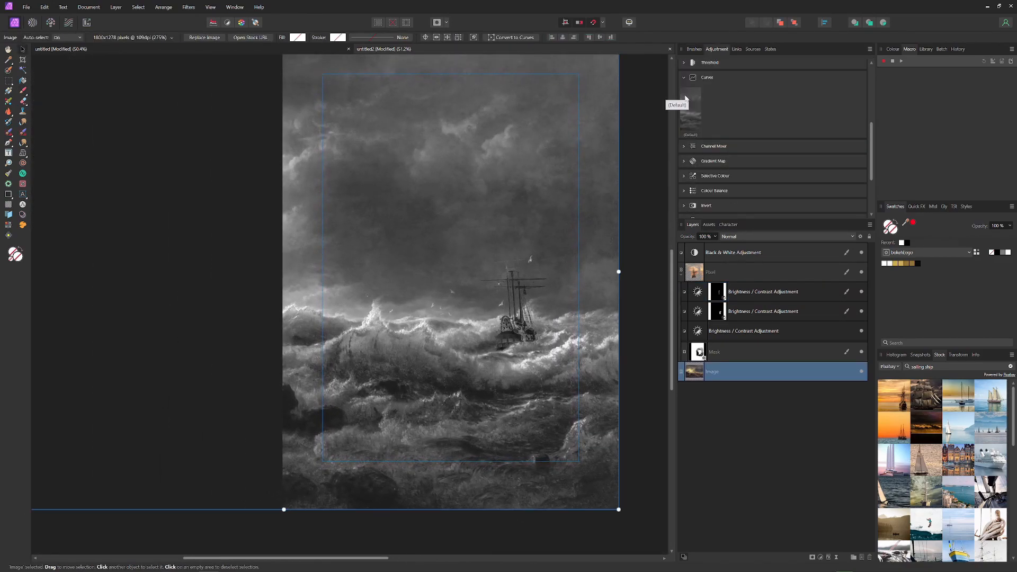
pyautogui.click(690, 110)
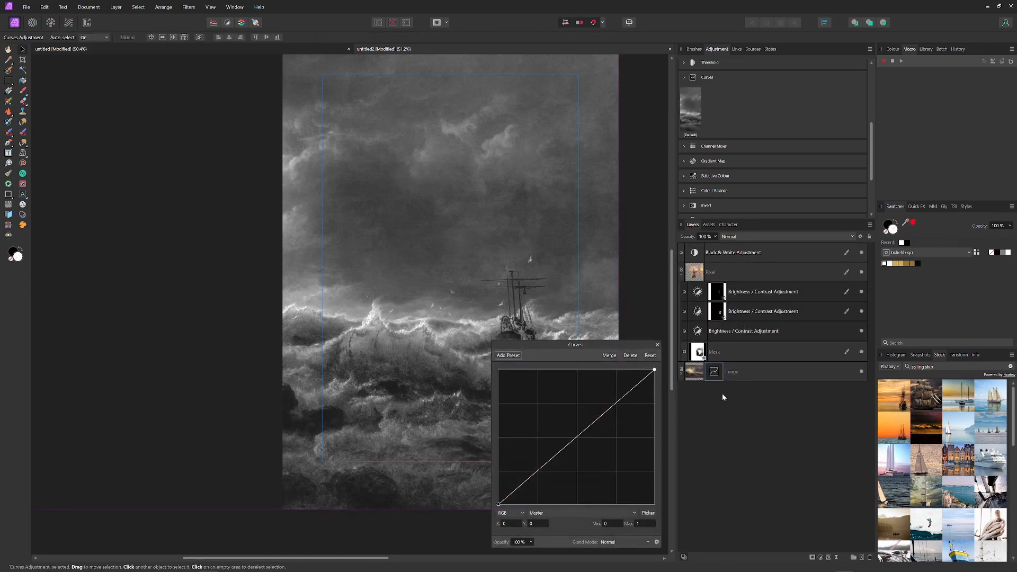
pyautogui.moveTo(702, 244); pyautogui.dragTo(698, 259)
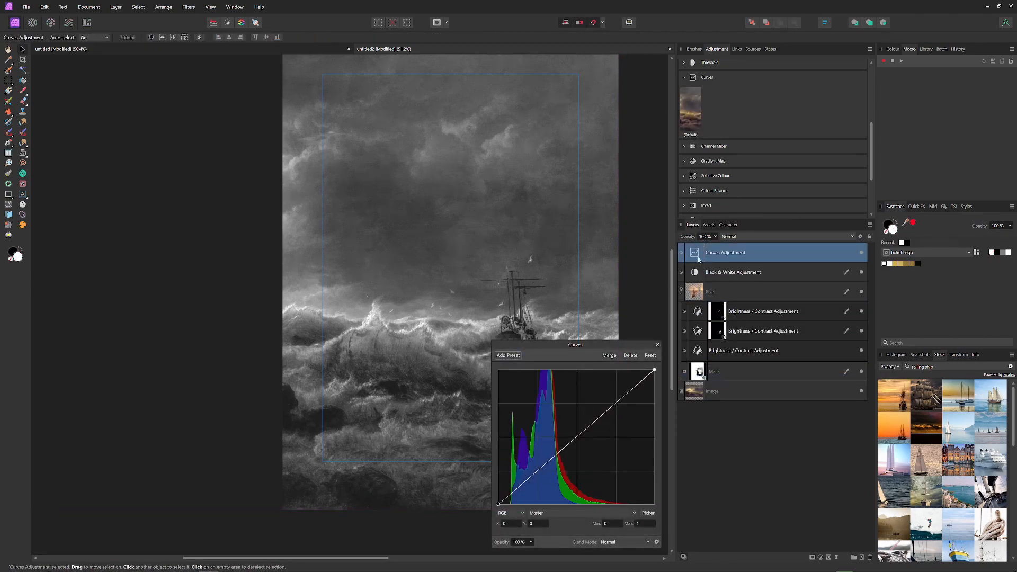
pyautogui.moveTo(498, 504); pyautogui.dragTo(512, 489)
pyautogui.moveTo(655, 371); pyautogui.dragTo(624, 391)
pyautogui.click(633, 387)
pyautogui.moveTo(590, 345); pyautogui.dragTo(186, 161)
pyautogui.moveTo(115, 309); pyautogui.dragTo(117, 310)
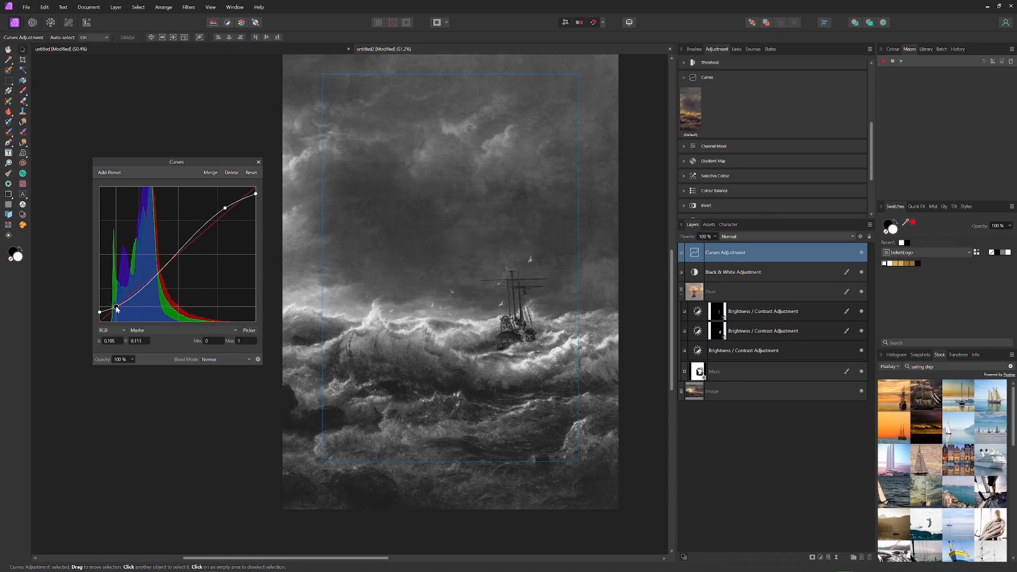
pyautogui.click(258, 162)
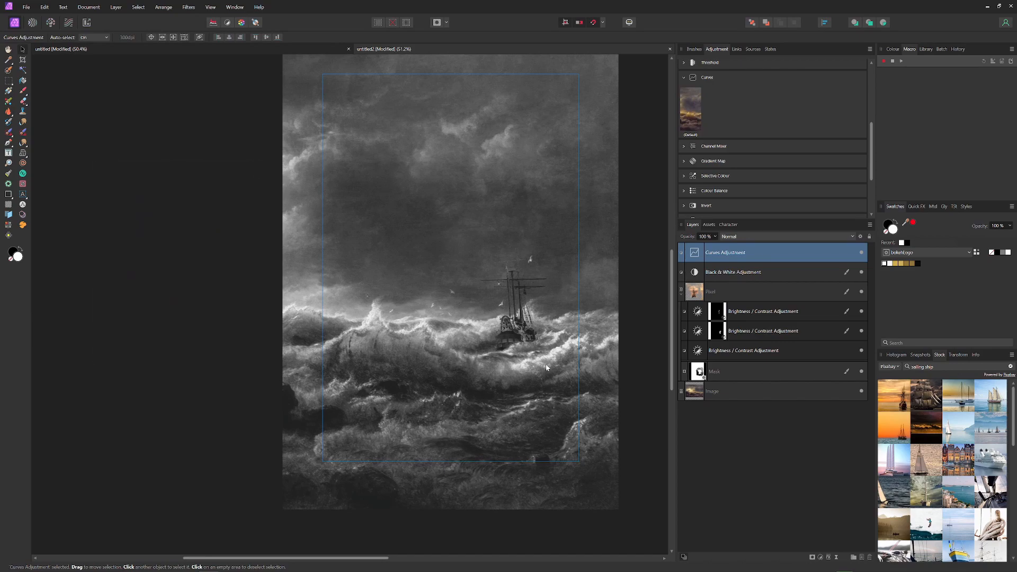
# Create a new pixel layer, move it above all layers and rename it "Sky and waves from cloud brushes".
pyautogui.click(355, 324)
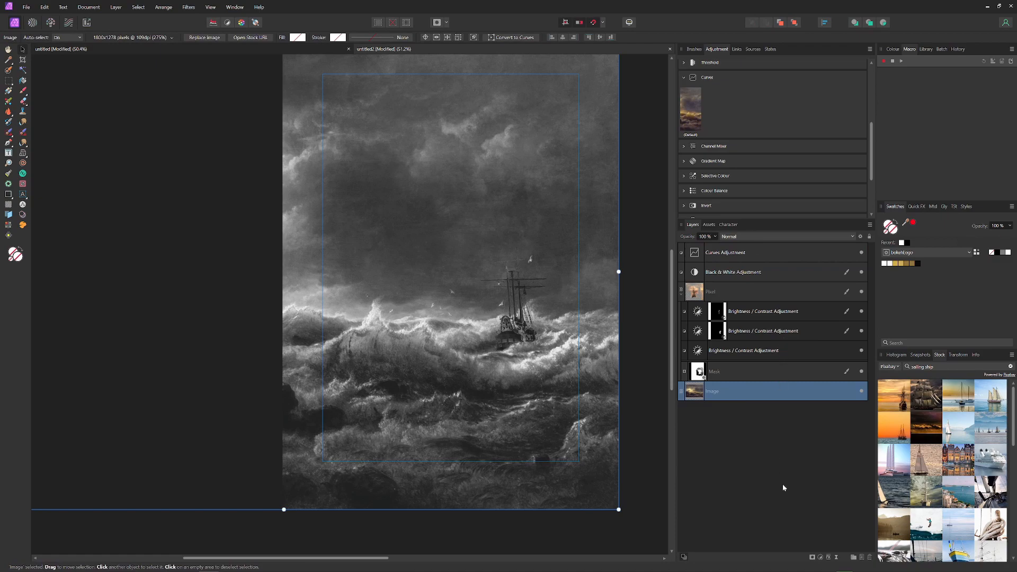
pyautogui.click(862, 558)
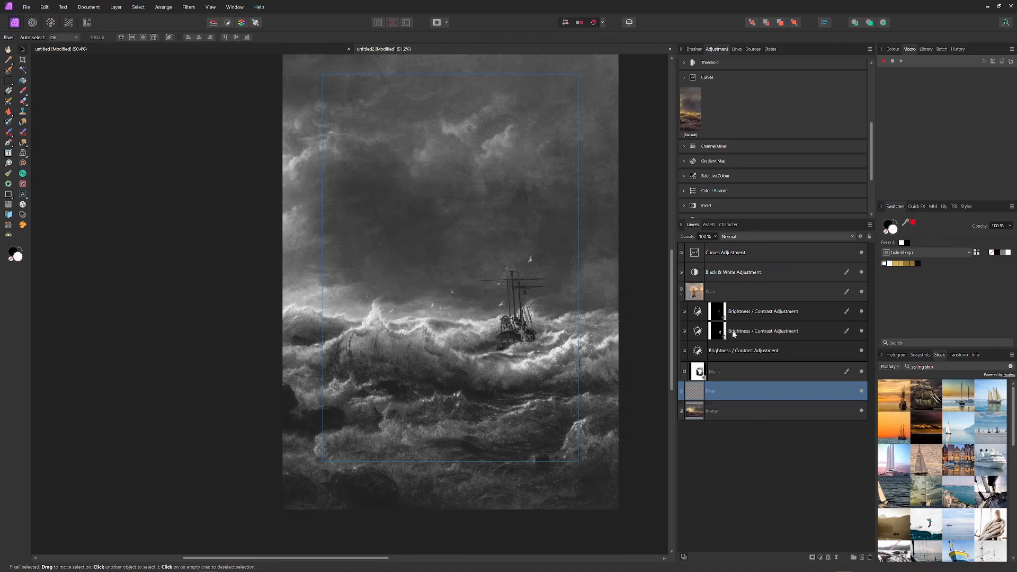
pyautogui.moveTo(694, 395); pyautogui.dragTo(701, 259)
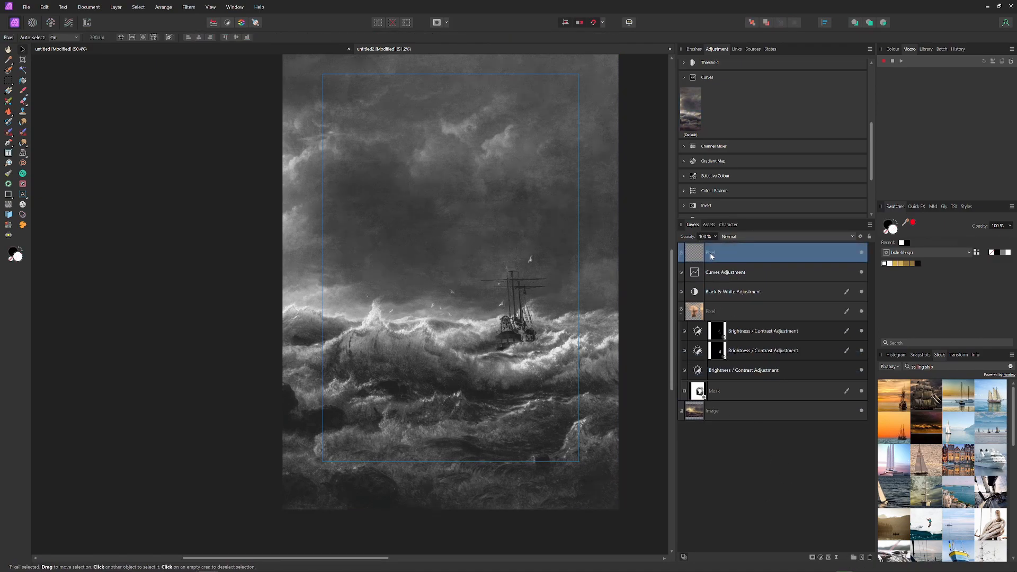
pyautogui.doubleClick(711, 255)
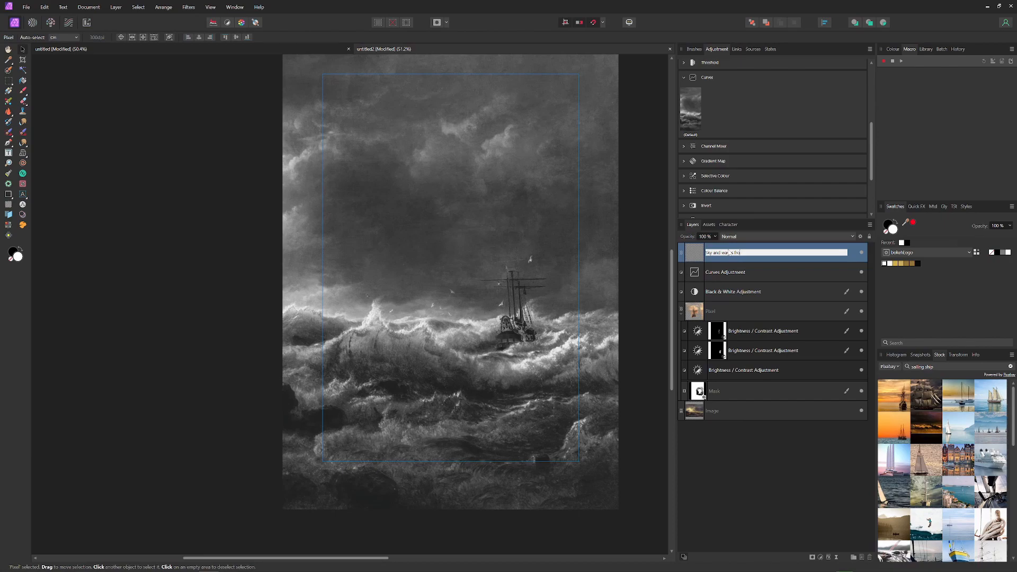
pyautogui.write('Sky and waves from cloud brushes')
pyautogui.press('Return')
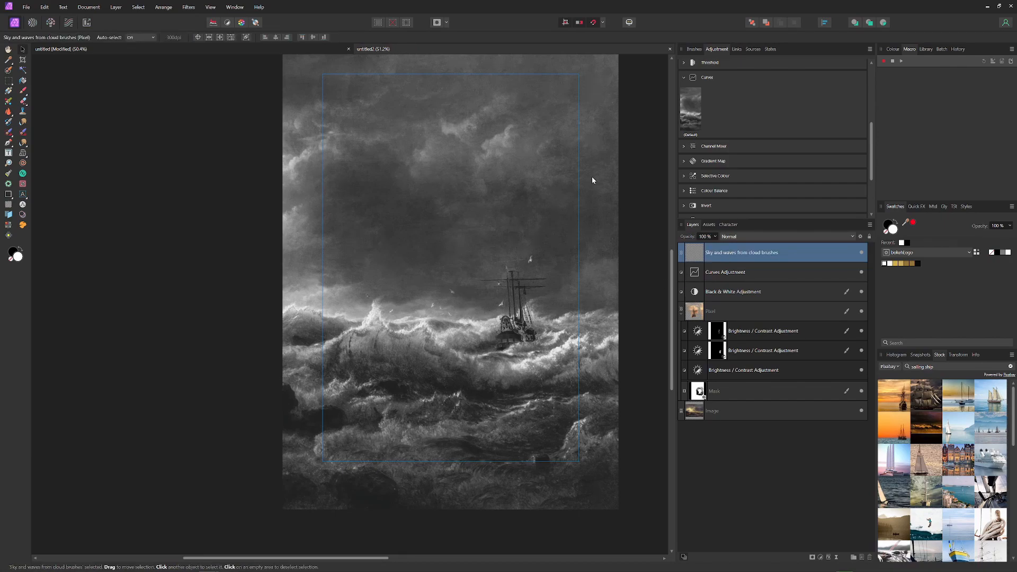
# Load the 100 Cloud Brushes category and display its brushes as thumbnails instead of a list.
pyautogui.click(694, 49)
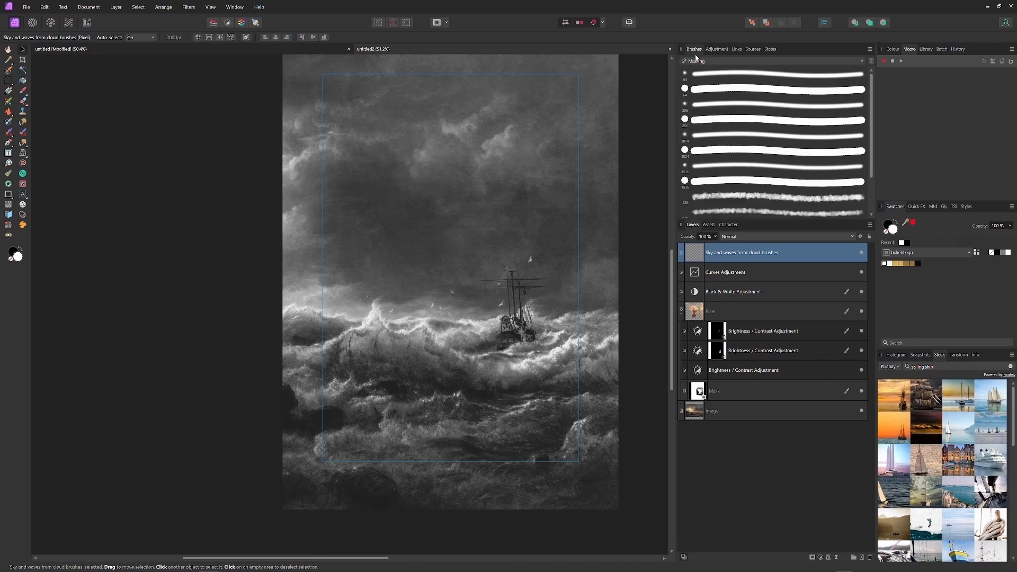
pyautogui.click(735, 62)
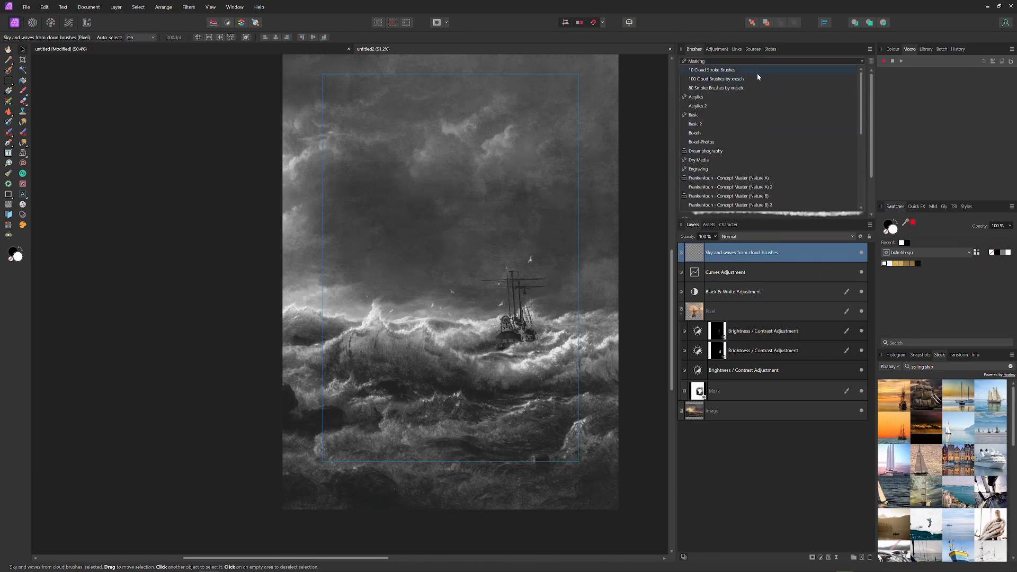
pyautogui.click(758, 73)
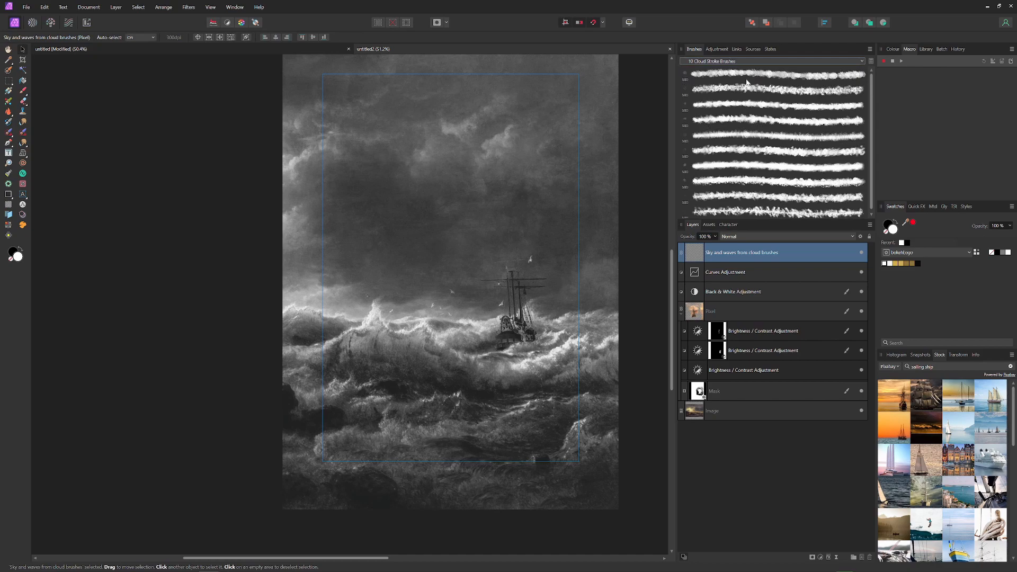
pyautogui.click(707, 62)
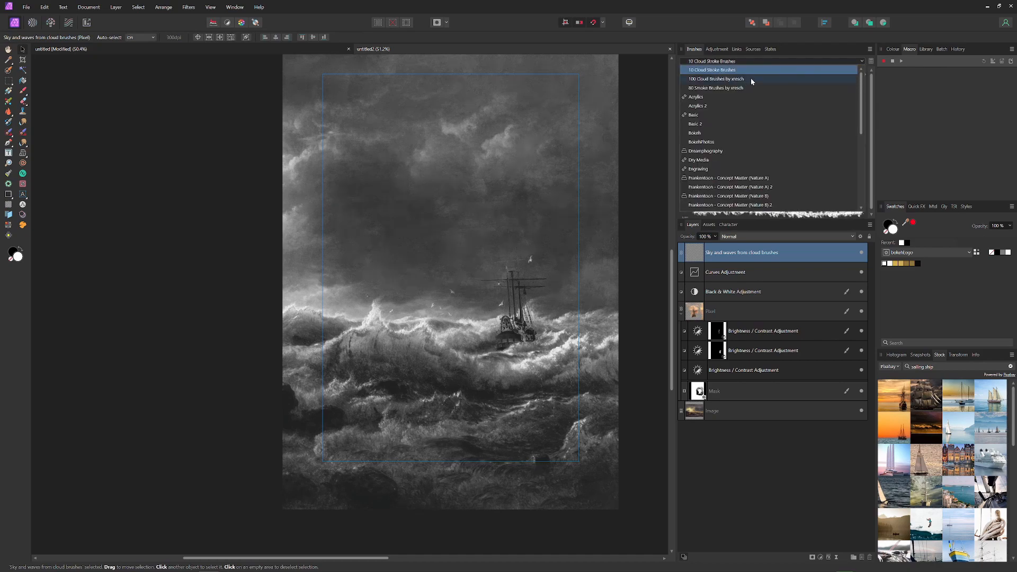
pyautogui.click(751, 80)
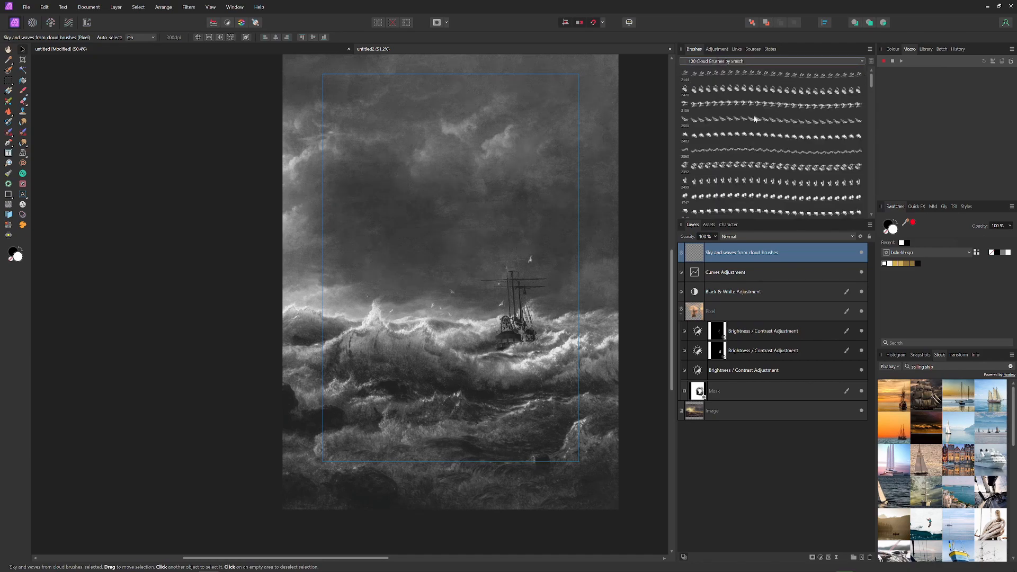
pyautogui.click(869, 51)
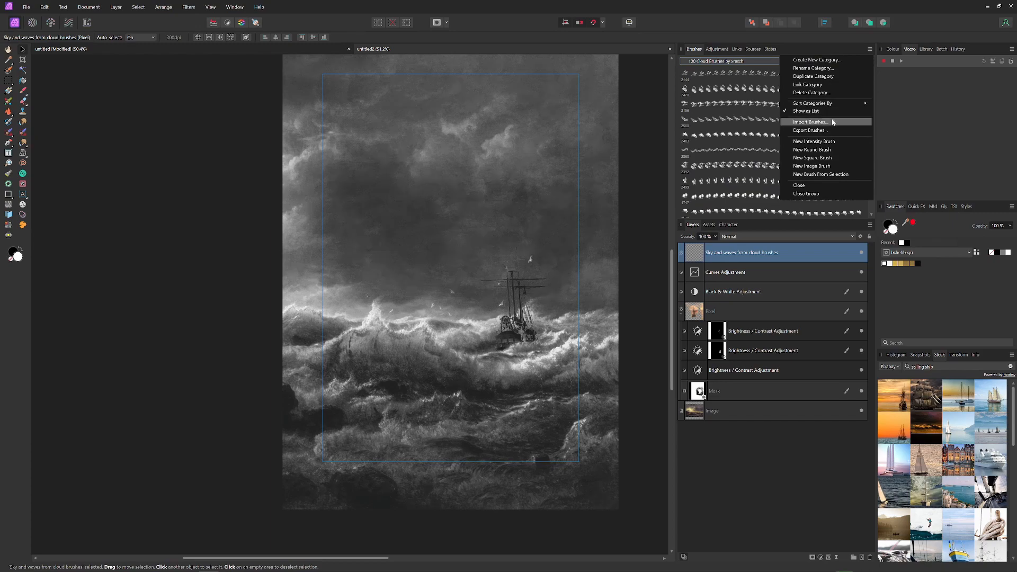
pyautogui.click(832, 111)
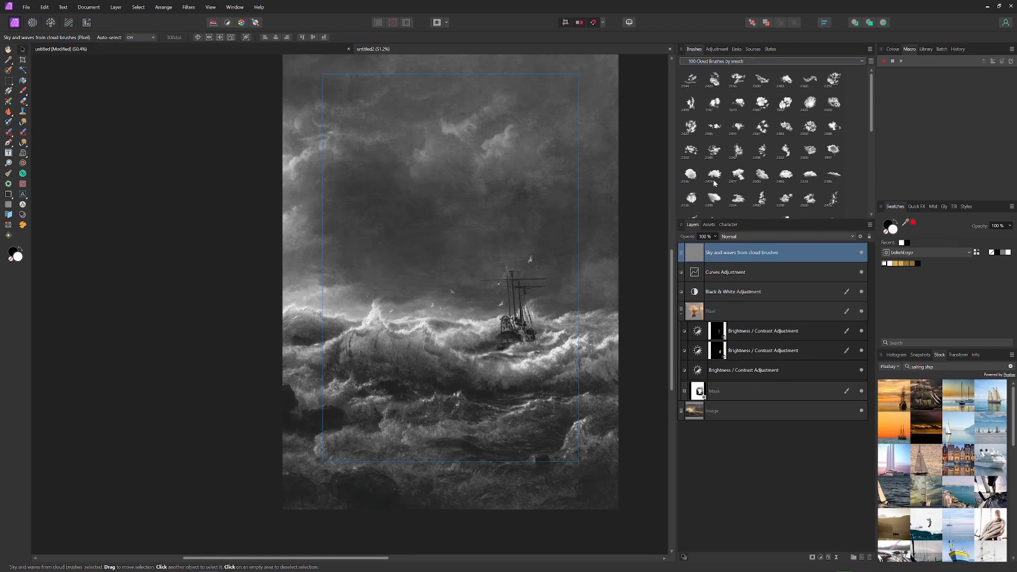
# Stamp a small elongated white cloud in the upper sky with a cloud brush reduced to about 460 px wide.
pyautogui.click(835, 175)
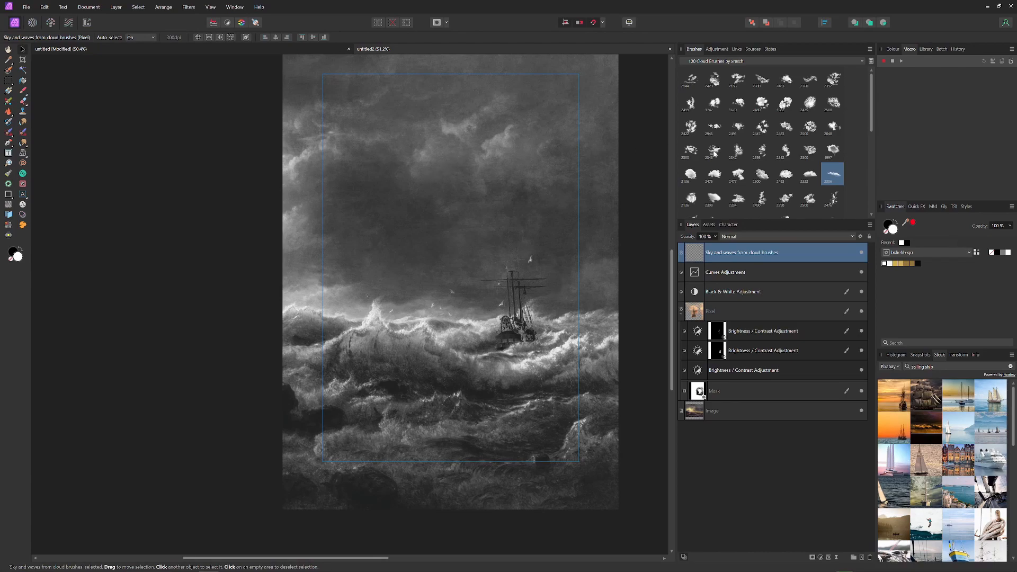
pyautogui.press('b')
pyautogui.click(455, 130)
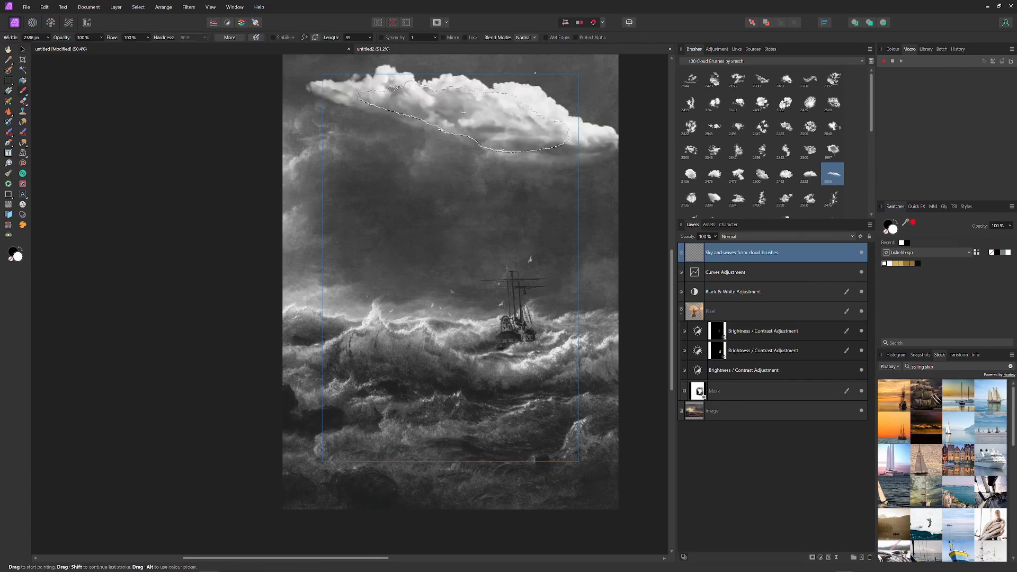
pyautogui.press('[')
pyautogui.press('[')
pyautogui.press('[')
pyautogui.press('[')
pyautogui.press('[')
pyautogui.press('[')
pyautogui.press('[')
pyautogui.press('[')
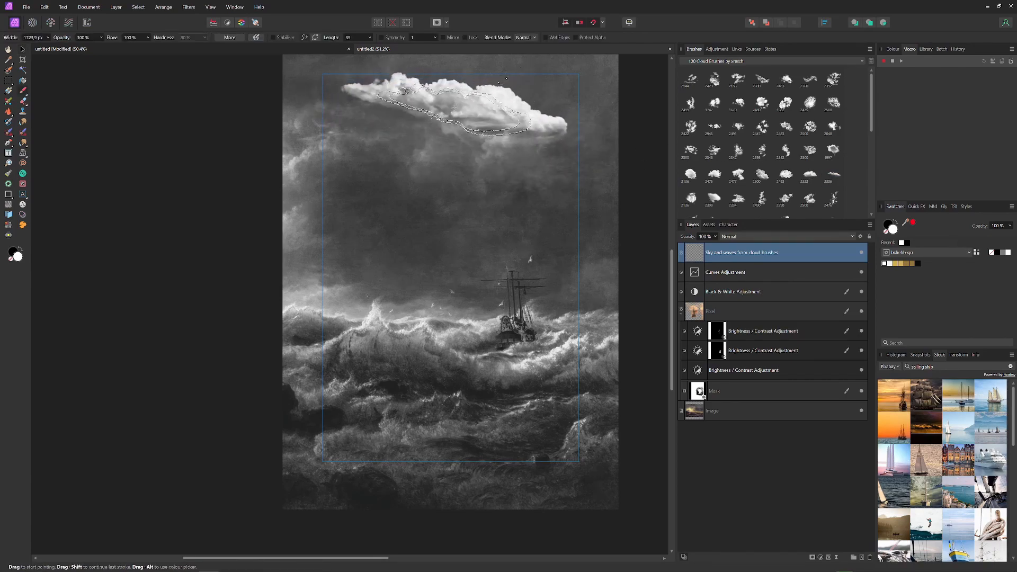
pyautogui.press('[')
pyautogui.click(452, 98)
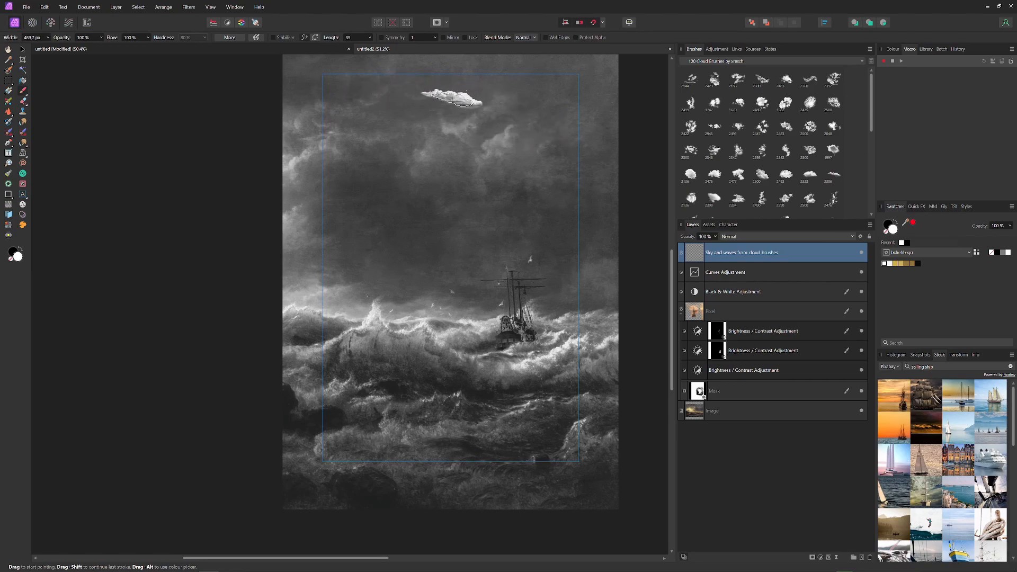
# Stamp a large white cloud cluster across the upper-right sky with a cloud brush about 2350 px wide.
pyautogui.click(686, 148)
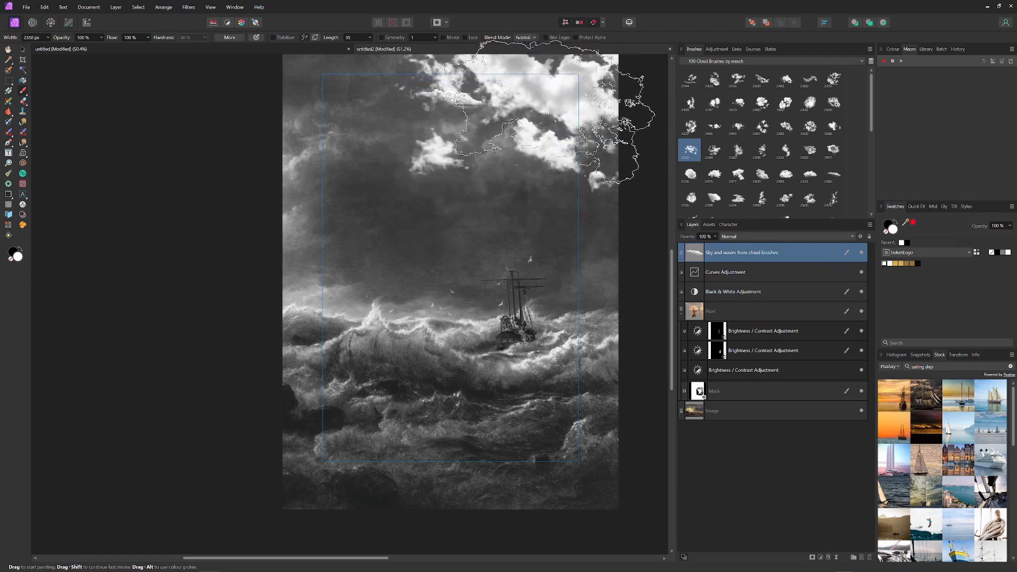
pyautogui.moveTo(549, 115)
pyautogui.mouseDown()
pyautogui.moveTo(477, 327)
pyautogui.moveTo(401, 362)
pyautogui.mouseUp()
pyautogui.hotkey('ctrl', 'z')
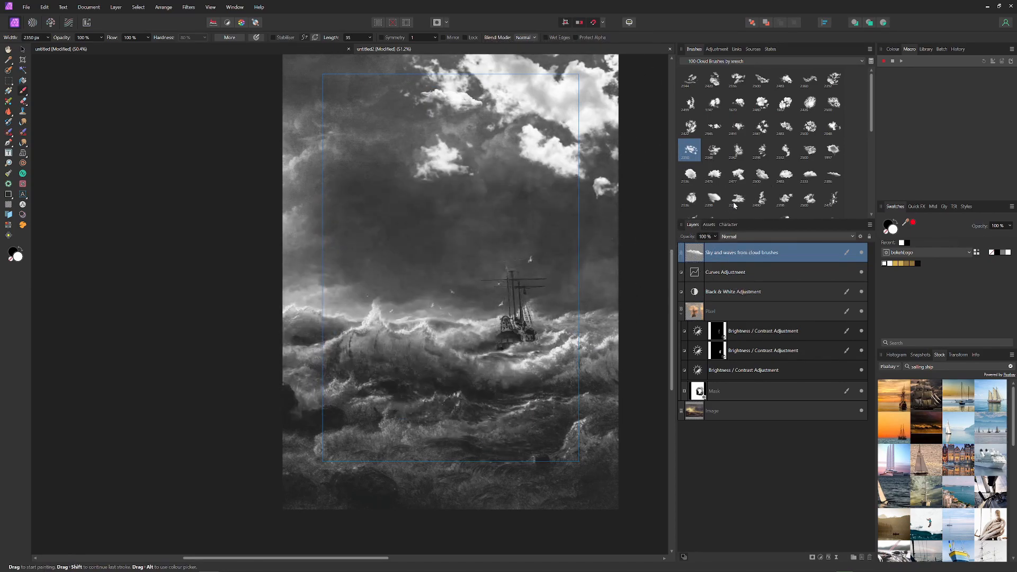
# Try several large cloud brushes down the left side of the sky and undo their stamps.
pyautogui.click(737, 199)
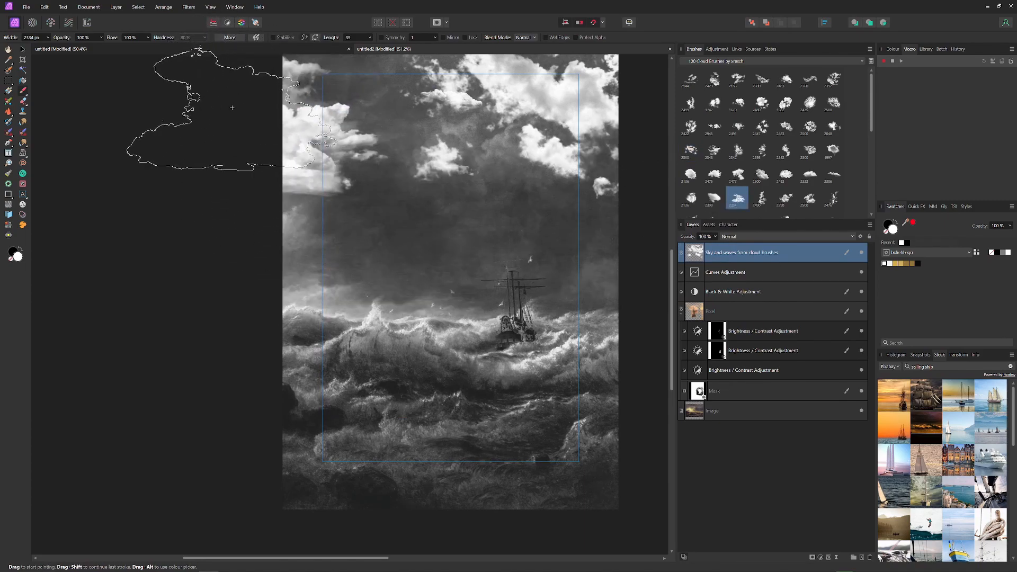
pyautogui.scroll(-2, 773, 181)
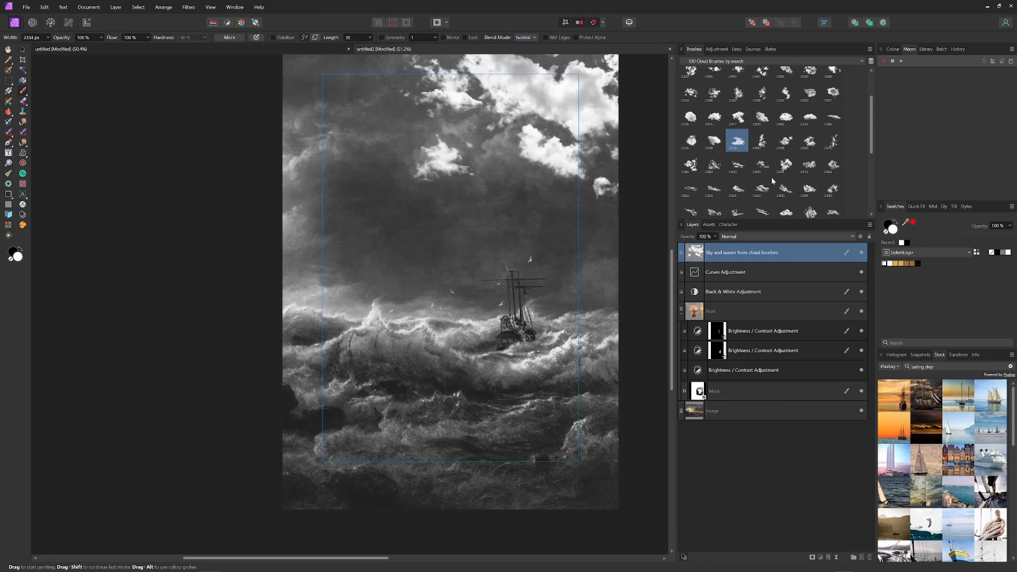
pyautogui.click(841, 148)
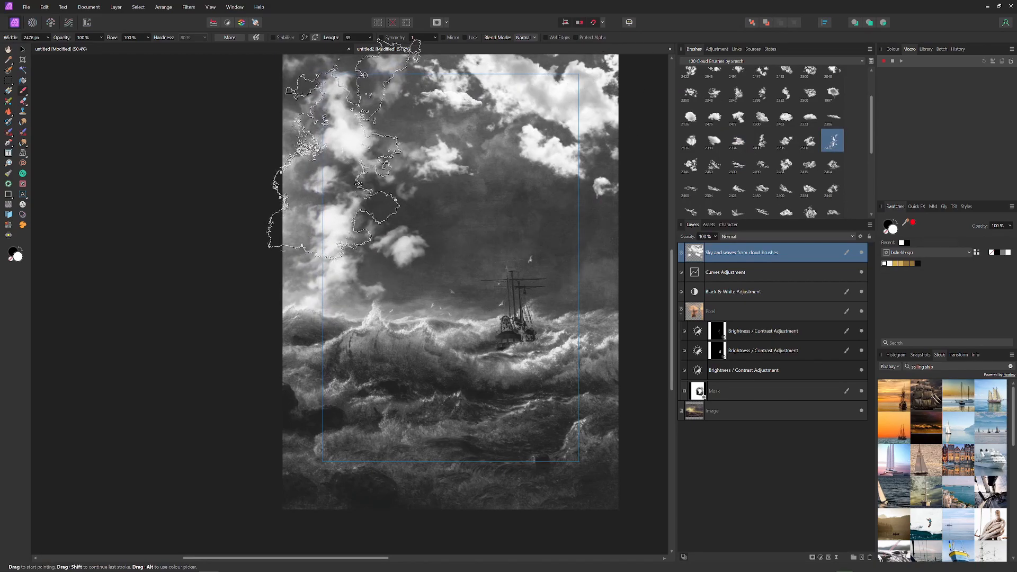
pyautogui.click(770, 216)
pyautogui.moveTo(370, 174)
pyautogui.mouseDown()
pyautogui.moveTo(275, 154)
pyautogui.moveTo(295, 136)
pyautogui.moveTo(272, 57)
pyautogui.moveTo(294, 83)
pyautogui.moveTo(201, 236)
pyautogui.moveTo(210, 219)
pyautogui.moveTo(198, 272)
pyautogui.moveTo(217, 256)
pyautogui.mouseUp()
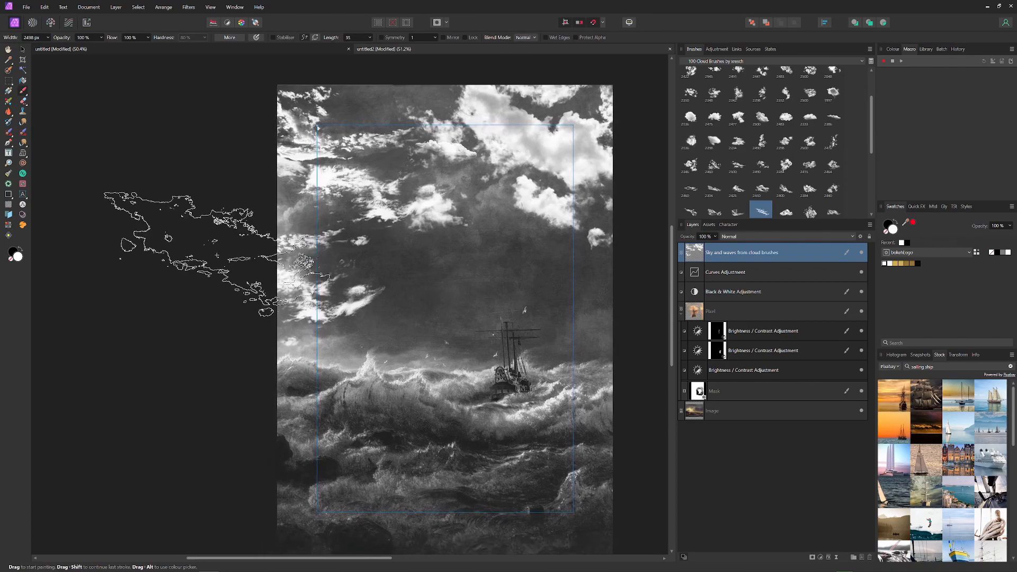
pyautogui.hotkey('ctrl', 'z')
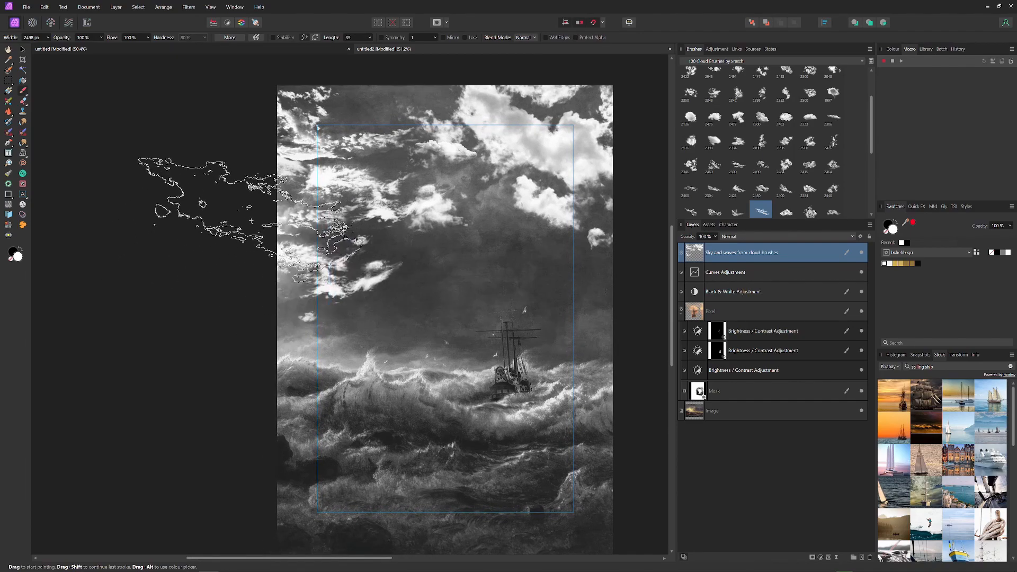
pyautogui.hotkey('ctrl', 'z')
# Try another cloud brush at full and reduced size around the middle and upper-left sky, undoing every stamp.
pyautogui.scroll(-3, 821, 161)
pyautogui.click(809, 156)
pyautogui.moveTo(527, 193)
pyautogui.mouseDown()
pyautogui.moveTo(275, 212)
pyautogui.moveTo(277, 164)
pyautogui.moveTo(378, 220)
pyautogui.moveTo(392, 308)
pyautogui.moveTo(413, 233)
pyautogui.mouseUp()
pyautogui.hotkey('ctrl', 'z')
pyautogui.click(420, 237)
pyautogui.hotkey('ctrl', 'z')
pyautogui.hotkey('ctrl', 'z')
pyautogui.press('[')
pyautogui.click(395, 217)
pyautogui.hotkey('ctrl', 'z')
pyautogui.moveTo(261, 119)
pyautogui.mouseDown()
pyautogui.moveTo(341, 159)
pyautogui.moveTo(477, 127)
pyautogui.mouseUp()
pyautogui.hotkey('ctrl', 'z')
pyautogui.hotkey('ctrl', 'z')
# Try a tall, soft cloud brush about 2481 px wide in the upper-left sky and undo the stamp.
pyautogui.scroll(-1, 766, 198)
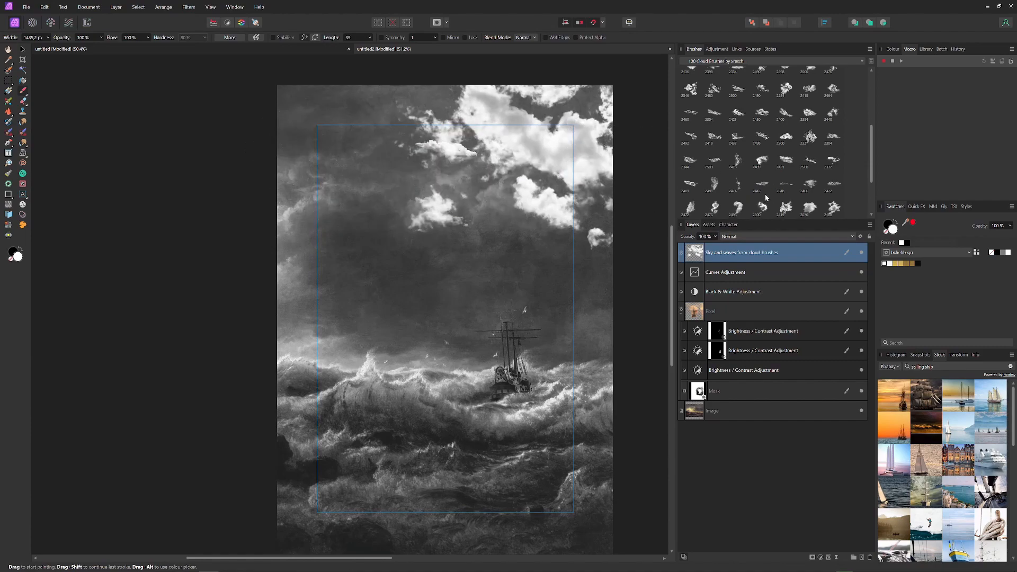
pyautogui.click(714, 181)
pyautogui.moveTo(381, 159)
pyautogui.mouseDown()
pyautogui.moveTo(308, 152)
pyautogui.moveTo(287, 131)
pyautogui.moveTo(318, 111)
pyautogui.mouseUp()
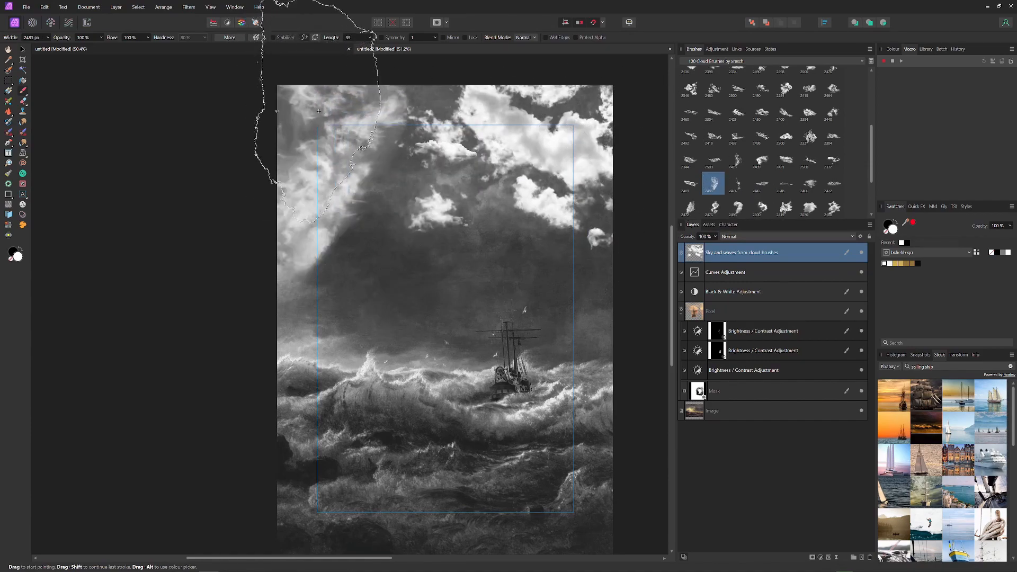
pyautogui.hotkey('ctrl', 'z')
# Stamp a large curved cloud in the upper-left corner of the sky with a brush about 2496 px wide.
pyautogui.scroll(-2, 763, 159)
pyautogui.click(737, 150)
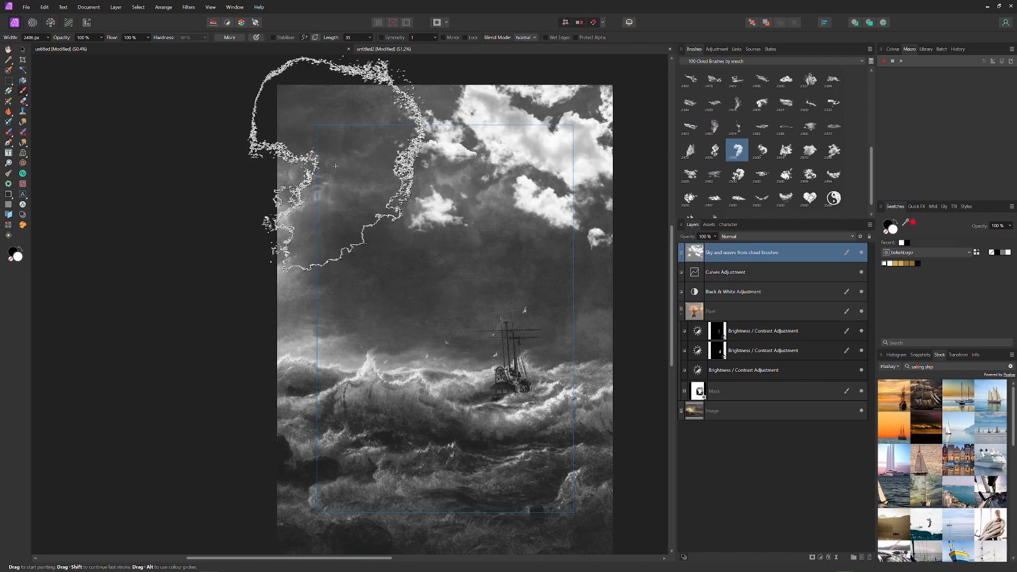
pyautogui.moveTo(286, 98); pyautogui.dragTo(339, 115)
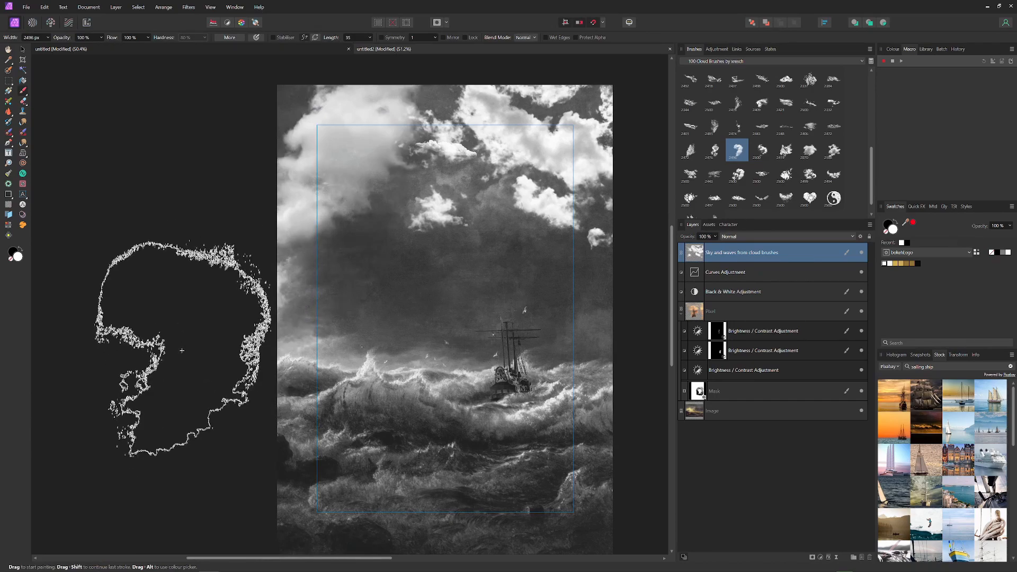
# Reselect the sky and waves layer and paint spray on the wave crests with a splash-shaped cloud brush reduced to about 414 px.
pyautogui.press('v')
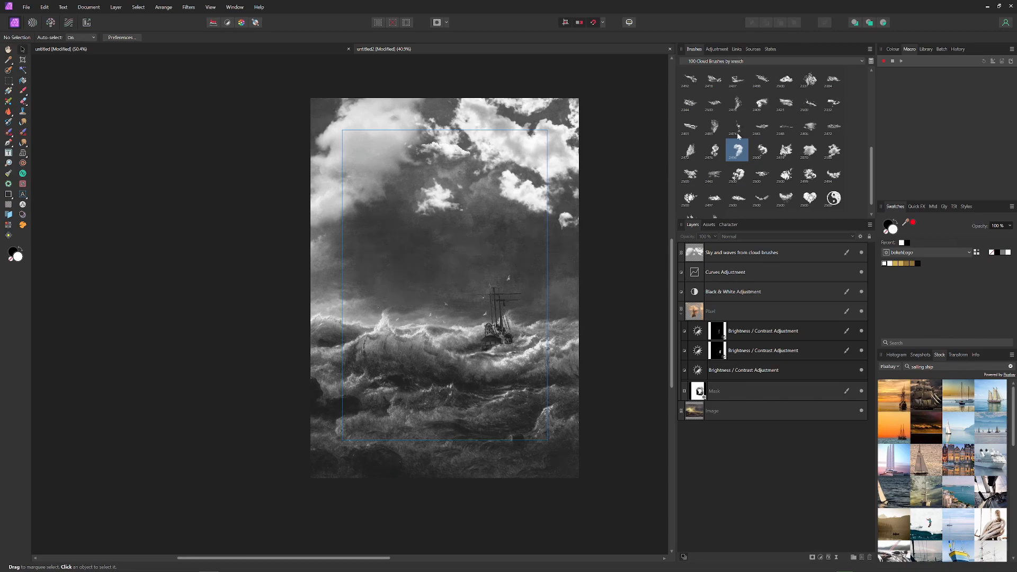
pyautogui.click(738, 259)
pyautogui.click(740, 134)
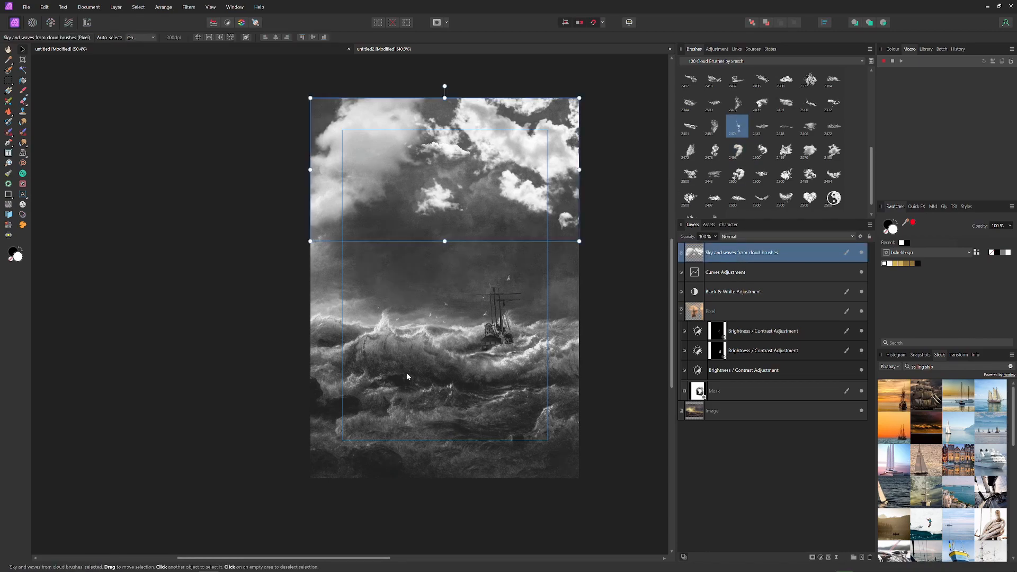
pyautogui.press('b')
pyautogui.scroll(3, 408, 360)
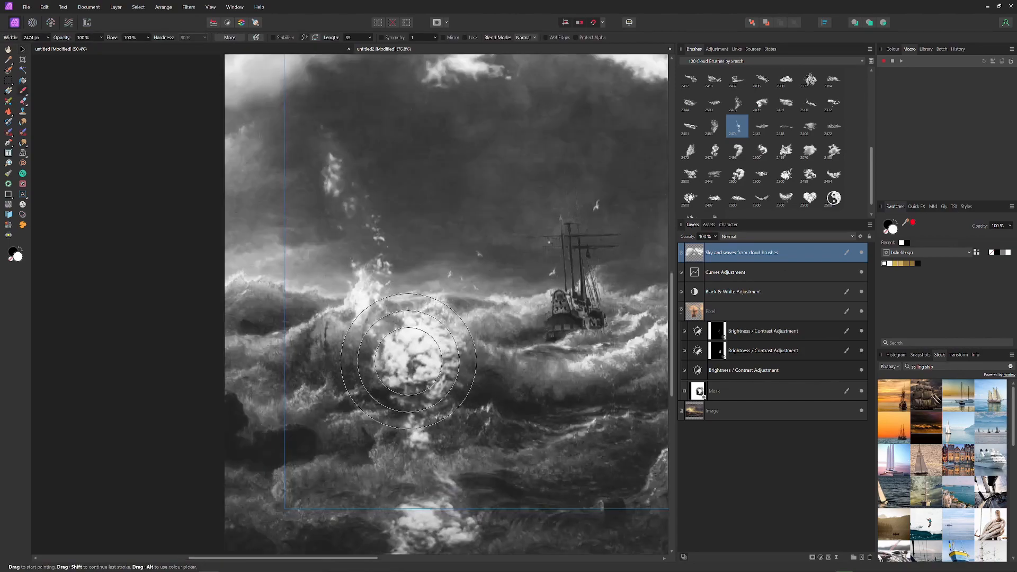
pyautogui.moveTo(408, 360); pyautogui.dragTo(371, 294)
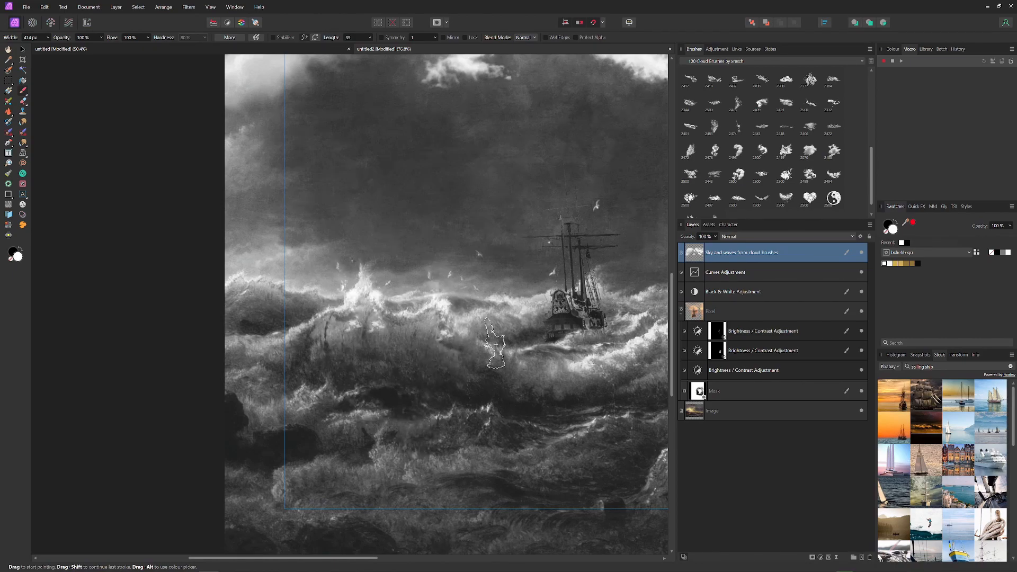
# Stamp white foam along the tall wave crest beside the ship with a wispy cloud brush about 317 px wide.
pyautogui.click(761, 198)
pyautogui.click(485, 389)
pyautogui.hotkey('ctrl', 'z')
pyautogui.click(485, 389)
pyautogui.hotkey('ctrl', 'z')
pyautogui.click(485, 390)
pyautogui.hotkey('ctrl', 'z')
pyautogui.click(485, 389)
pyautogui.hotkey('ctrl', 'z')
pyautogui.moveTo(312, 379)
pyautogui.mouseDown()
pyautogui.moveTo(477, 339)
pyautogui.moveTo(433, 337)
pyautogui.moveTo(410, 306)
pyautogui.moveTo(407, 314)
pyautogui.mouseUp()
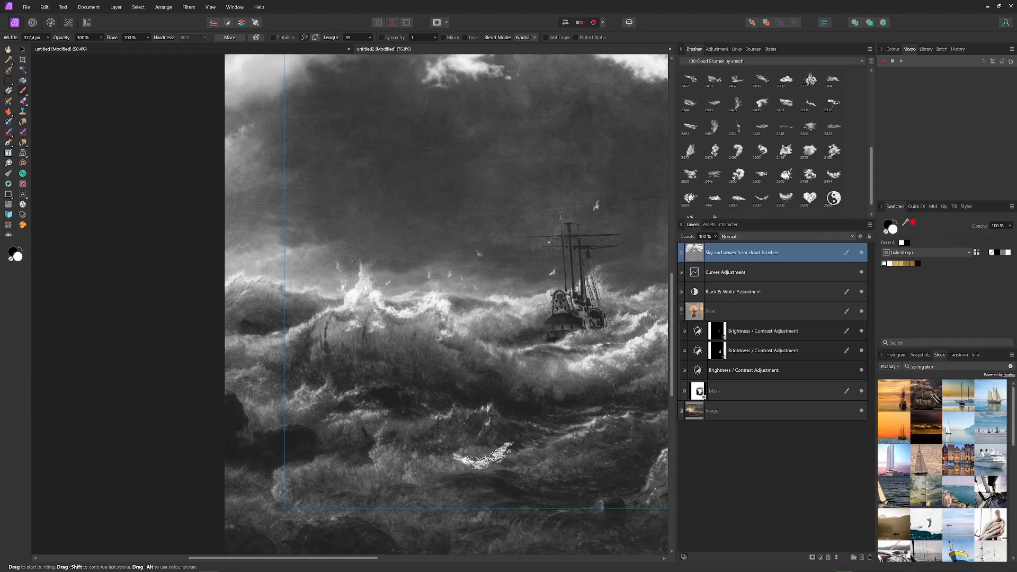
# Try a foam stamp on the small wave in the lower-right part of the sea and undo it.
pyautogui.scroll(-4, 487, 451)
pyautogui.scroll(4, 564, 471)
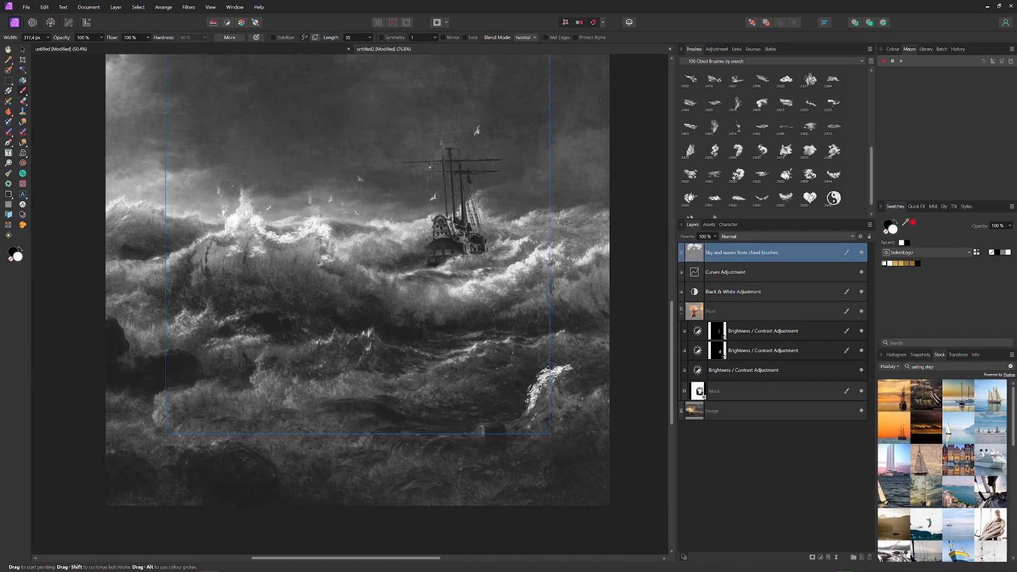
pyautogui.click(548, 391)
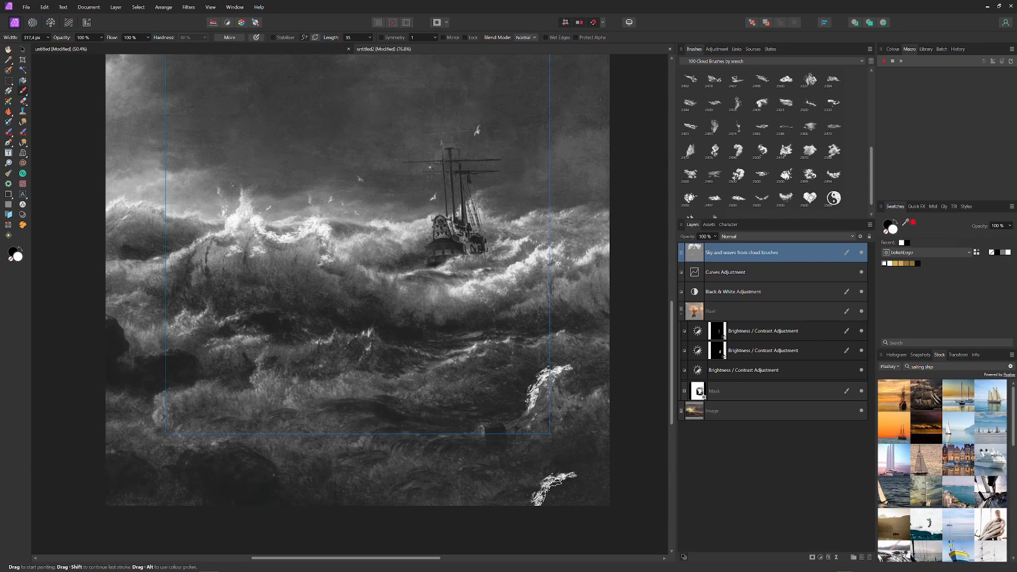
pyautogui.hotkey('ctrl', 'z')
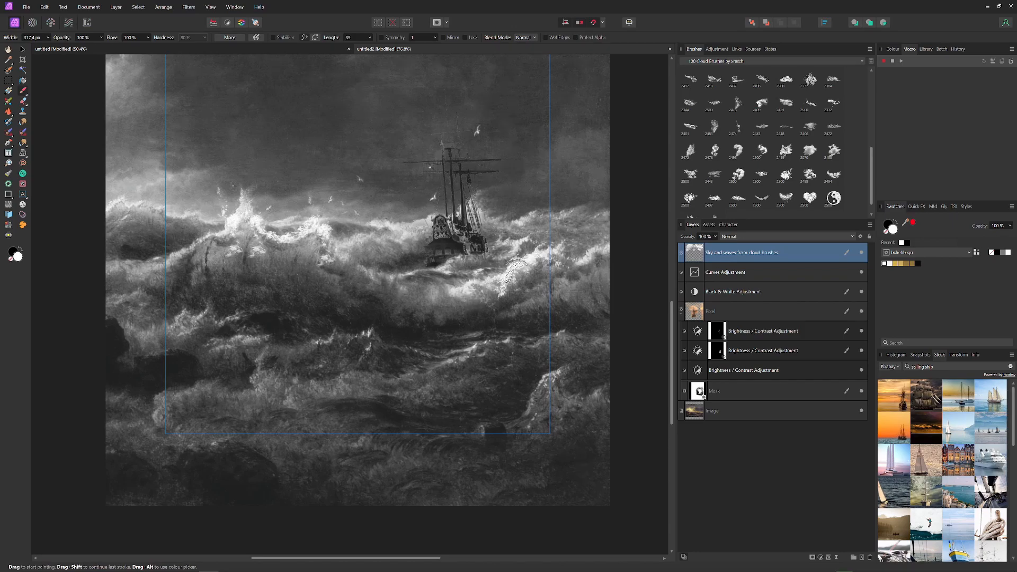
# Add small foam highlights to the foreground wave crests with small cloud brushes, reducing the brush from about 39 px to 16 px.
pyautogui.scroll(3, 511, 273)
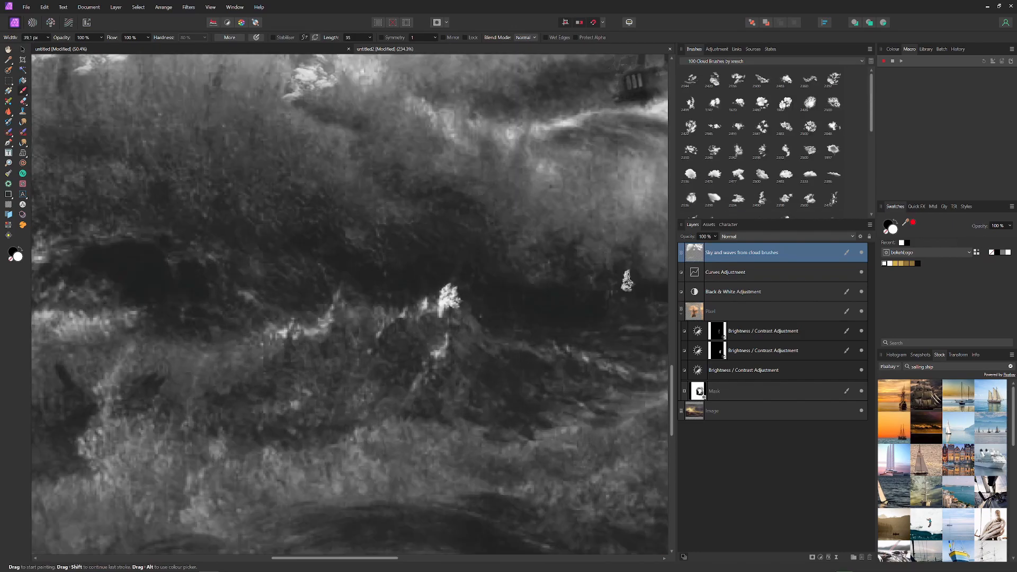
pyautogui.scroll(-5, 382, 183)
pyautogui.press('[')
pyautogui.press('[')
pyautogui.press('[')
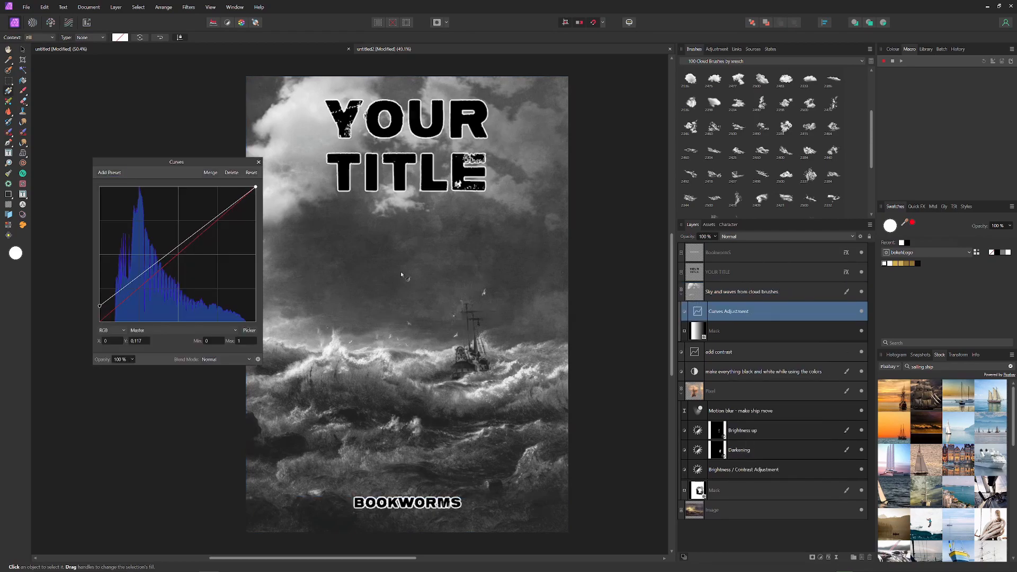
pyautogui.moveTo(140, 281); pyautogui.dragTo(133, 300)
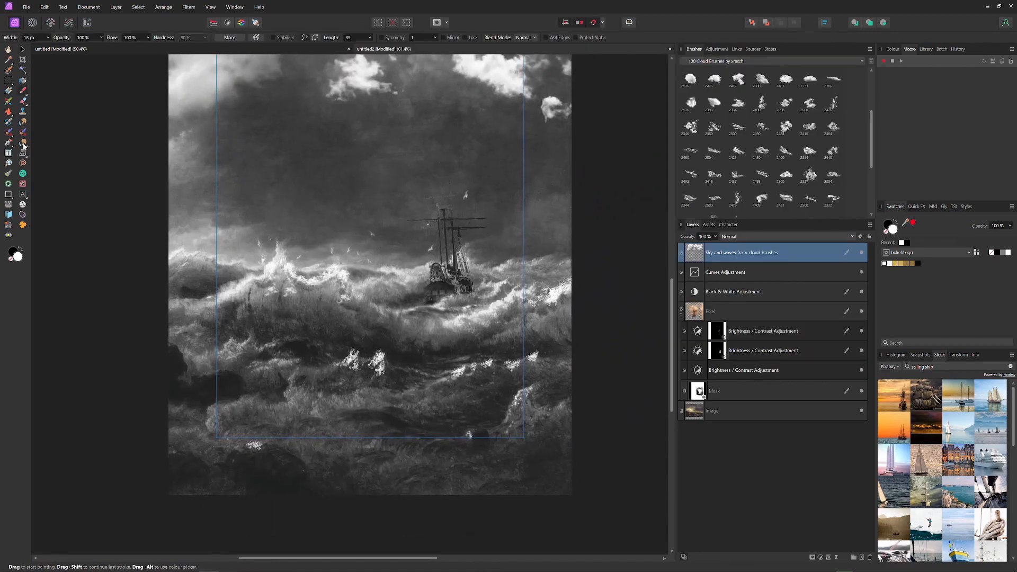
# Soften the stamped foam highlights on the waves with the Smudge brush at 14% flow and 10% strength.
pyautogui.click(23, 143)
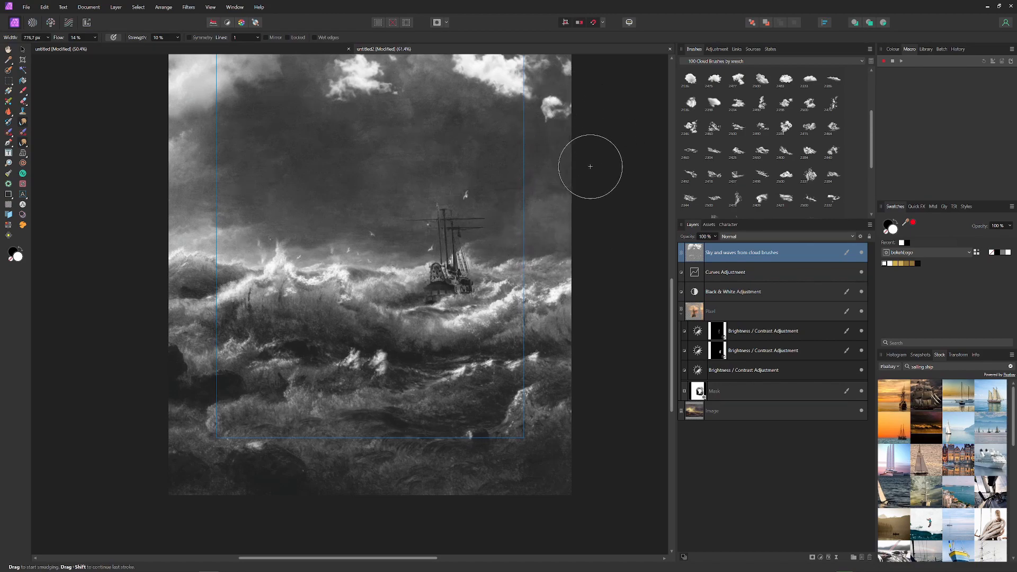
pyautogui.scroll(-3, 585, 166)
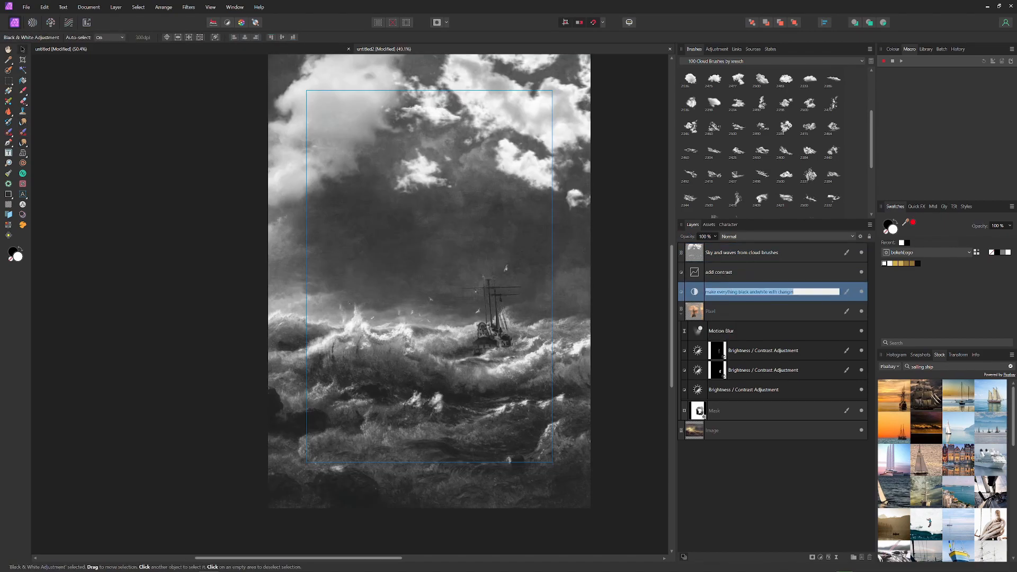
# Rename the Black & White adjustment layer "make everything black and white while using the colors".
pyautogui.write('ck and white while using the colors')
pyautogui.press('Return')
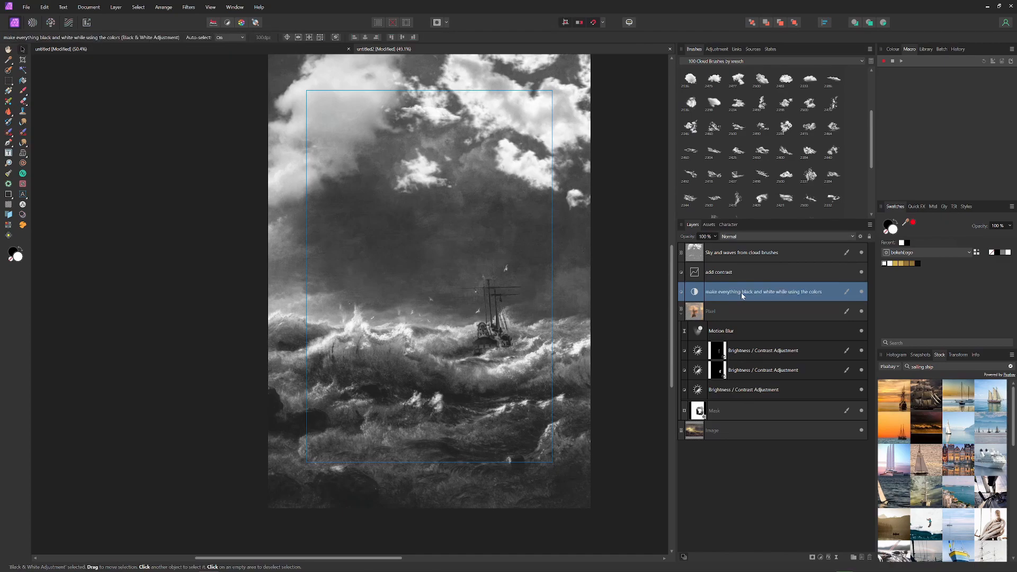
# Open the Black & White adjustment's settings and try Yellow at values such as -22% and 69%, resetting it to 100%.
pyautogui.doubleClick(694, 292)
pyautogui.moveTo(178, 255)
pyautogui.mouseDown()
pyautogui.moveTo(222, 256)
pyautogui.moveTo(185, 256)
pyautogui.mouseUp()
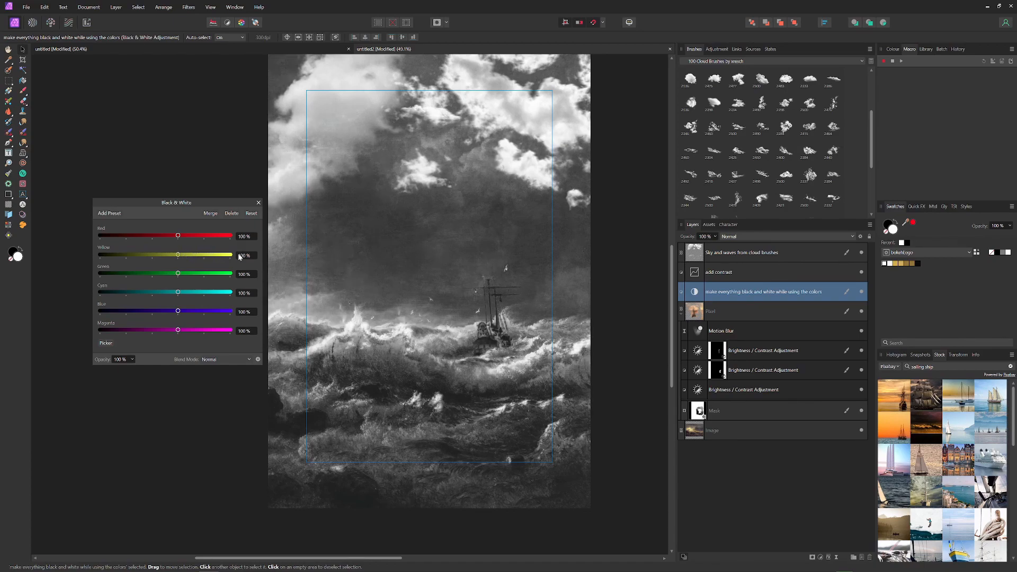
pyautogui.moveTo(165, 258); pyautogui.dragTo(147, 257)
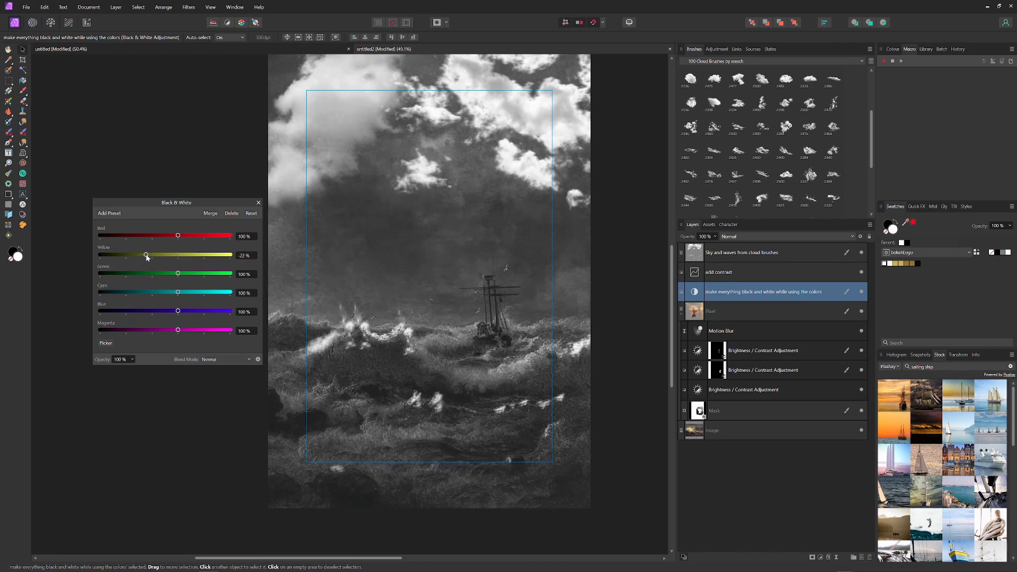
pyautogui.moveTo(148, 257); pyautogui.dragTo(170, 256)
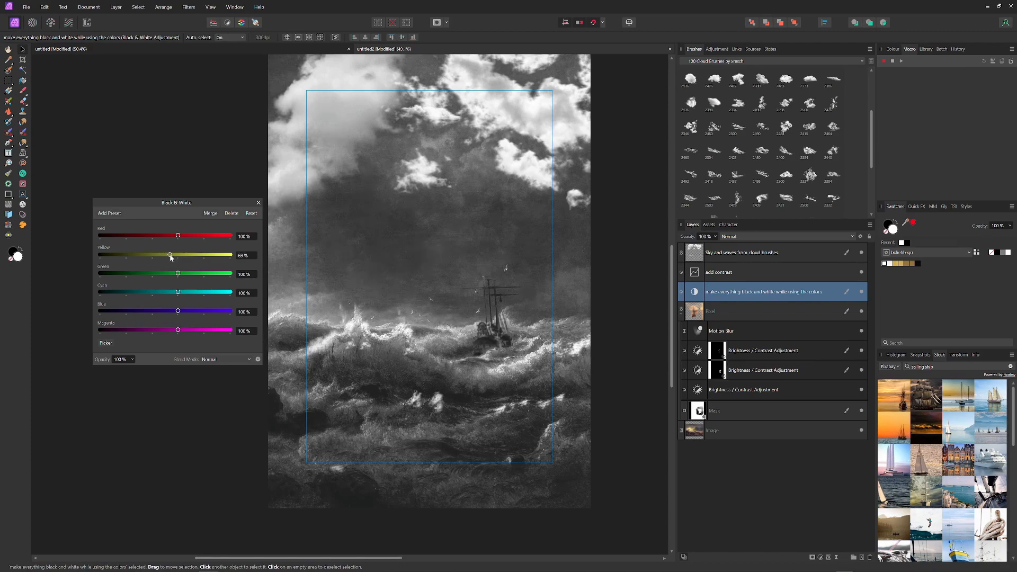
pyautogui.doubleClick(168, 255)
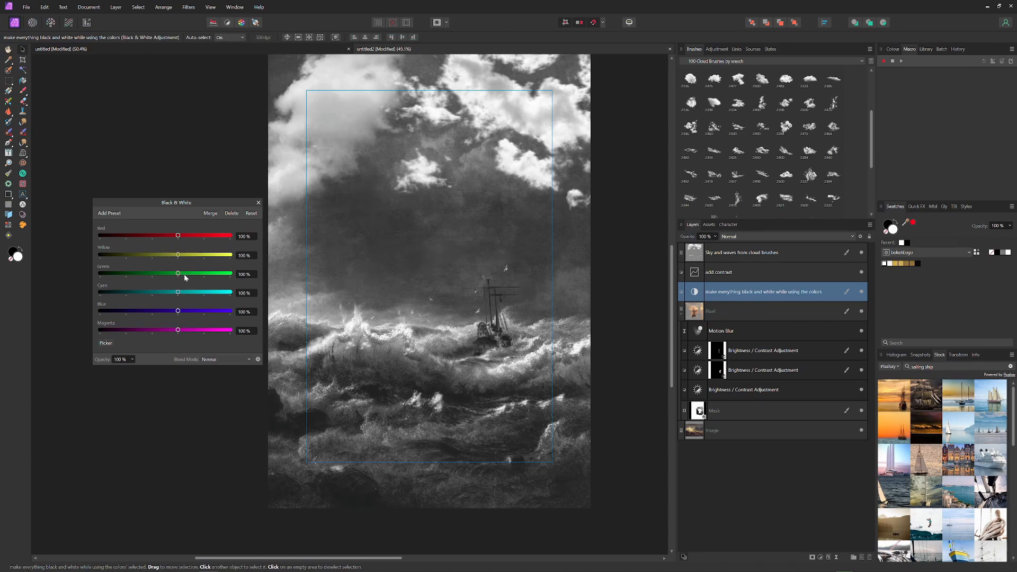
# Try a higher Green value and Cyan at 300% in the Black & White adjustment, returning both to 100%.
pyautogui.moveTo(179, 274)
pyautogui.mouseDown()
pyautogui.moveTo(109, 273)
pyautogui.moveTo(199, 275)
pyautogui.mouseUp()
pyautogui.moveTo(178, 295); pyautogui.dragTo(236, 289)
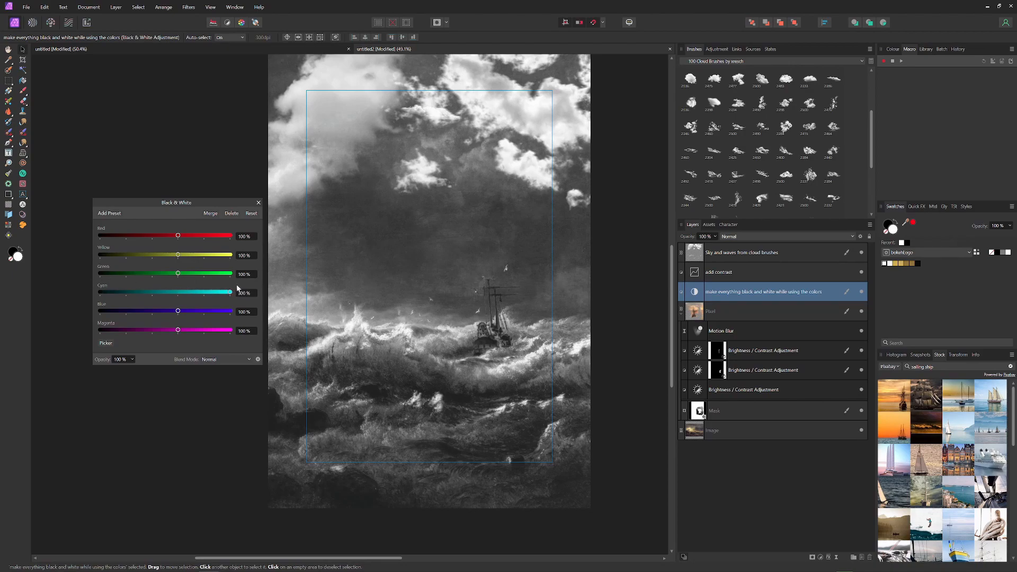
pyautogui.click(179, 292)
# Lower Blue in the Black & White adjustment to about -190% to darken the sky.
pyautogui.moveTo(178, 312); pyautogui.dragTo(111, 299)
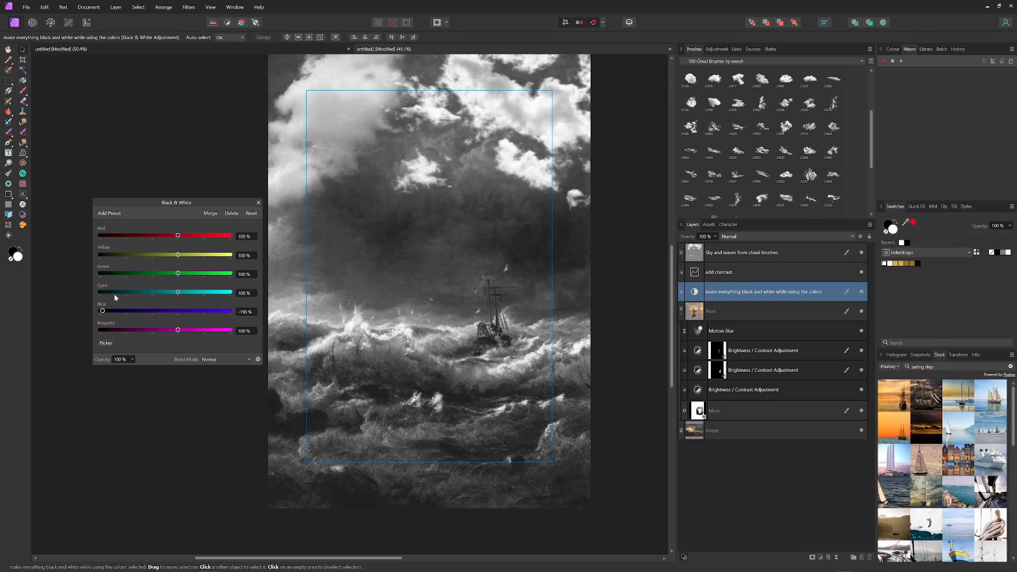